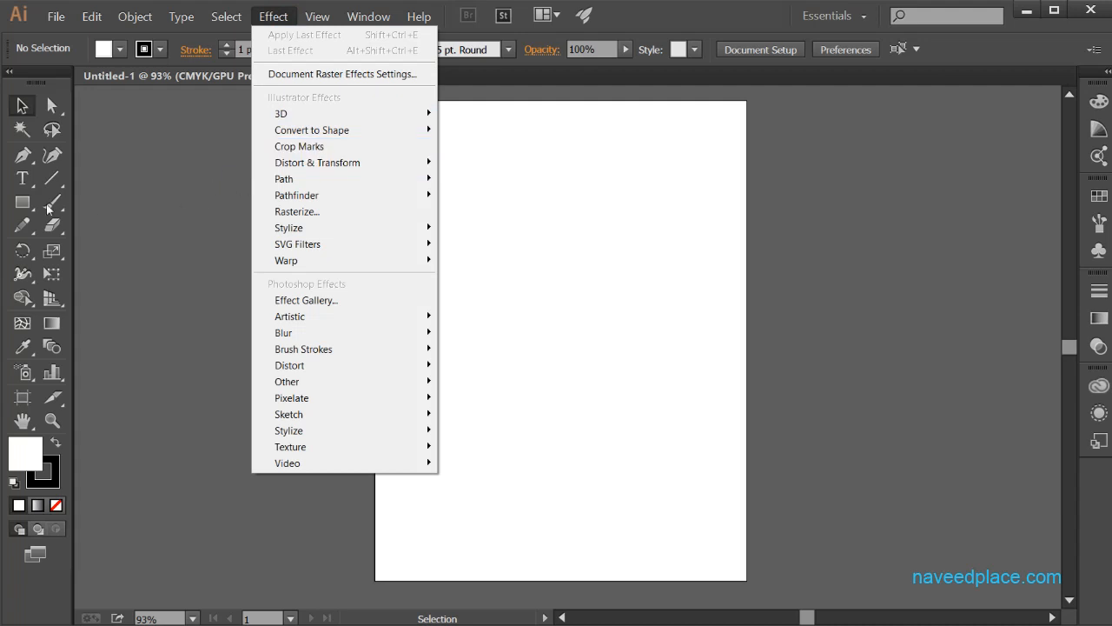
- Draw a landscape rectangle in the upper half of the artboard and fill it with red
{"action": "left_click", "coordinate": [23, 203]}
{"action": "left_click", "coordinate": [23, 204]}
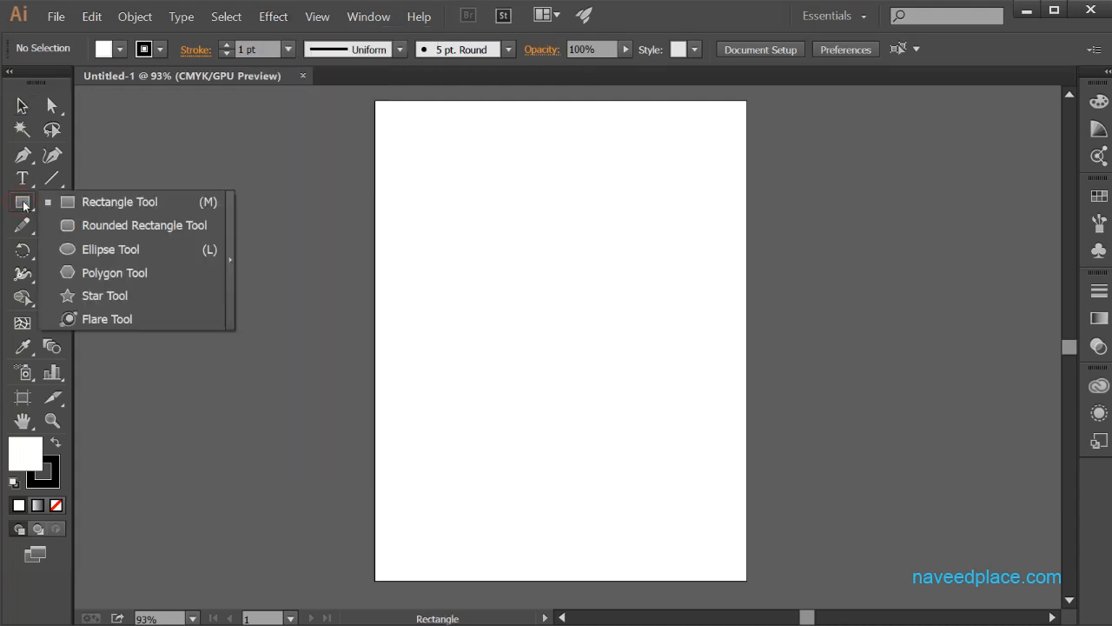
{"action": "left_click", "coordinate": [113, 201]}
{"action": "left_click_drag", "start_coordinate": [418, 204], "coordinate": [617, 352]}
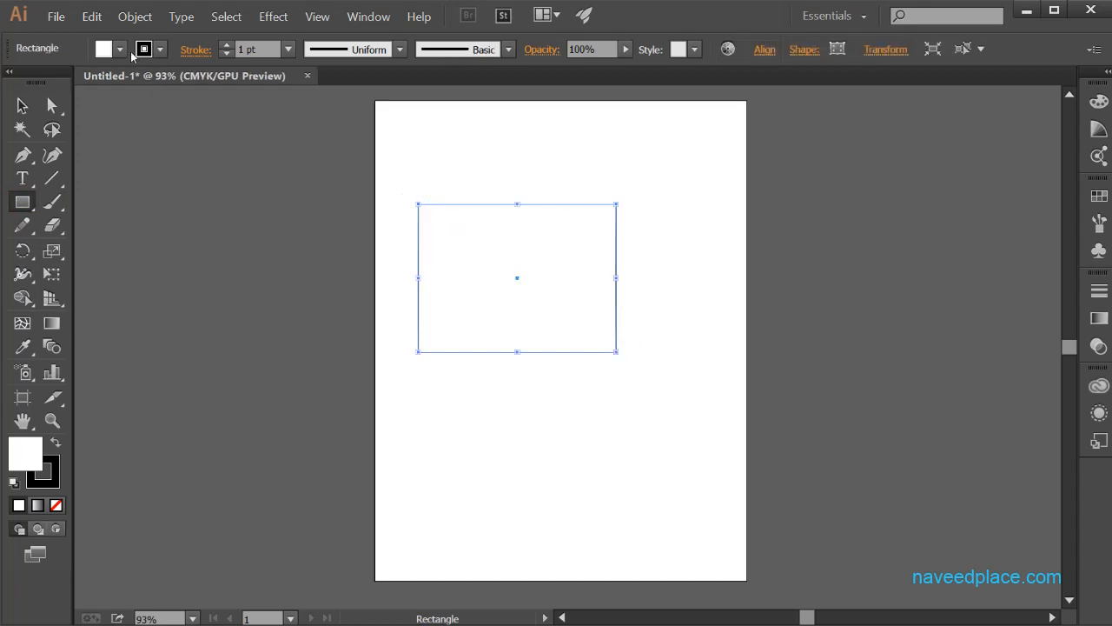
{"action": "left_click", "coordinate": [120, 49]}
{"action": "left_click", "coordinate": [43, 81]}
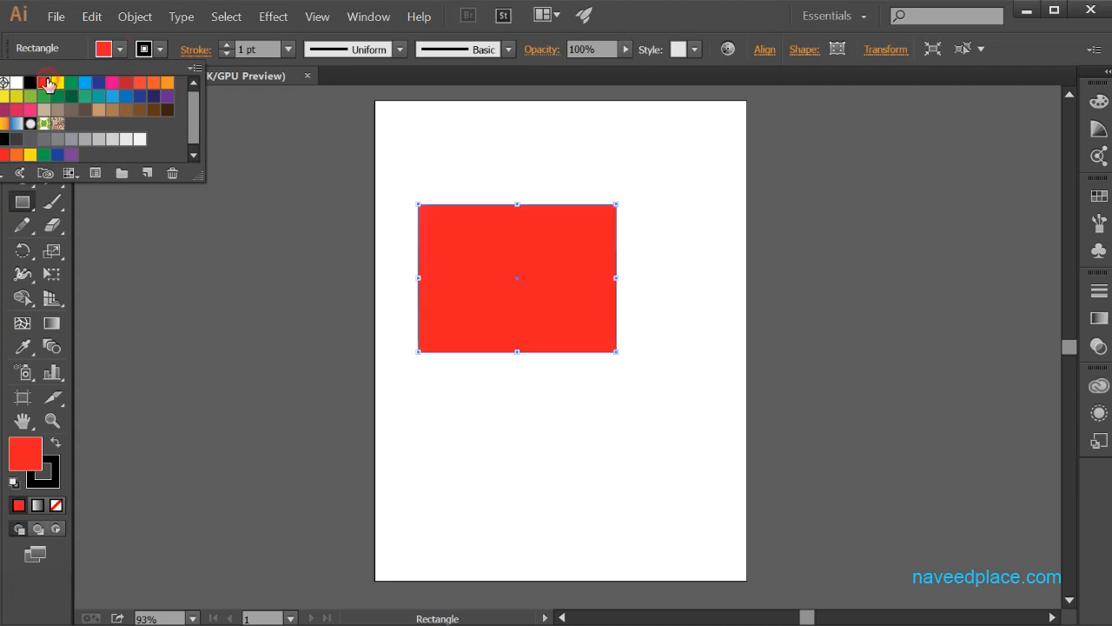
{"action": "left_click", "coordinate": [134, 236]}
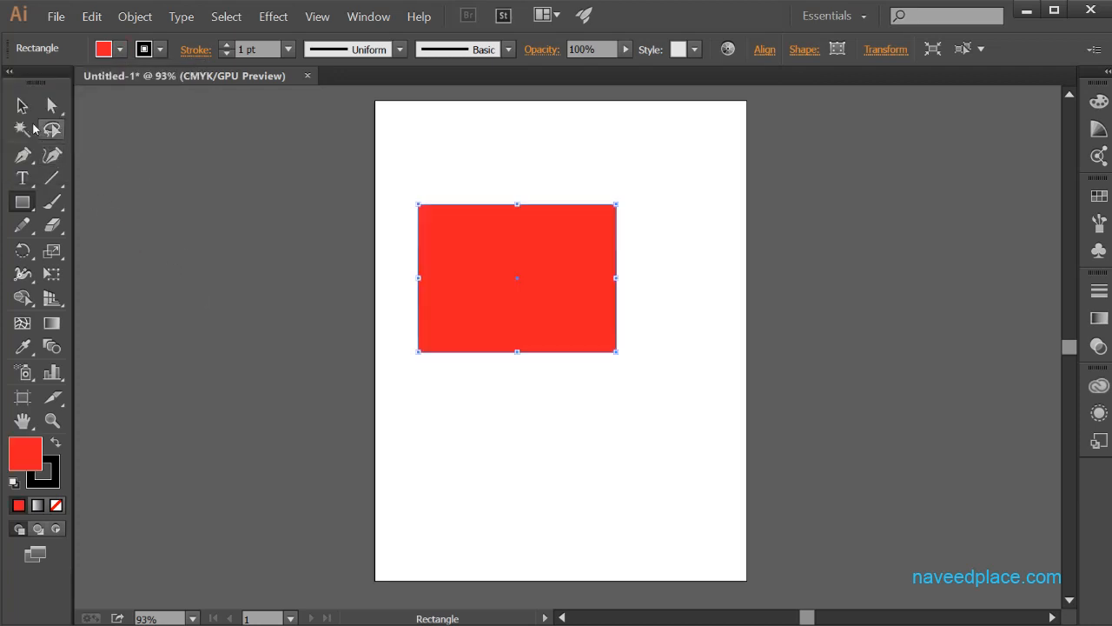
- Start the Convert to Shape Rectangle effect on the red rectangle, keeping its options dialog clear of the shape
{"action": "left_click", "coordinate": [22, 105]}
{"action": "left_click", "coordinate": [62, 419]}
{"action": "left_click", "coordinate": [516, 295]}
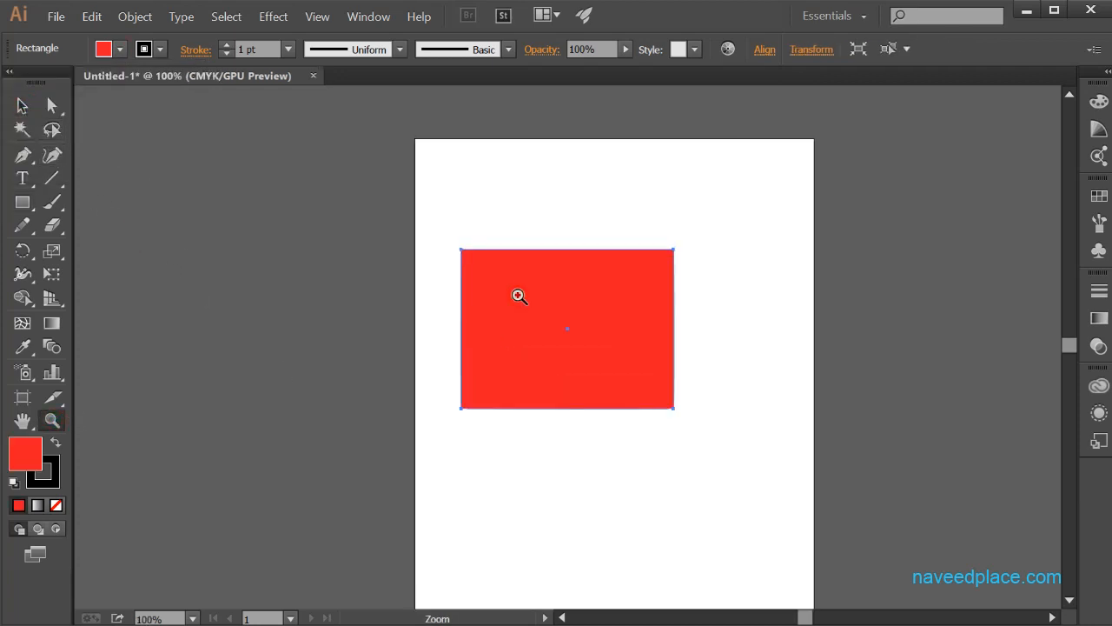
{"action": "left_click", "coordinate": [521, 295]}
{"action": "left_click", "coordinate": [521, 295]}
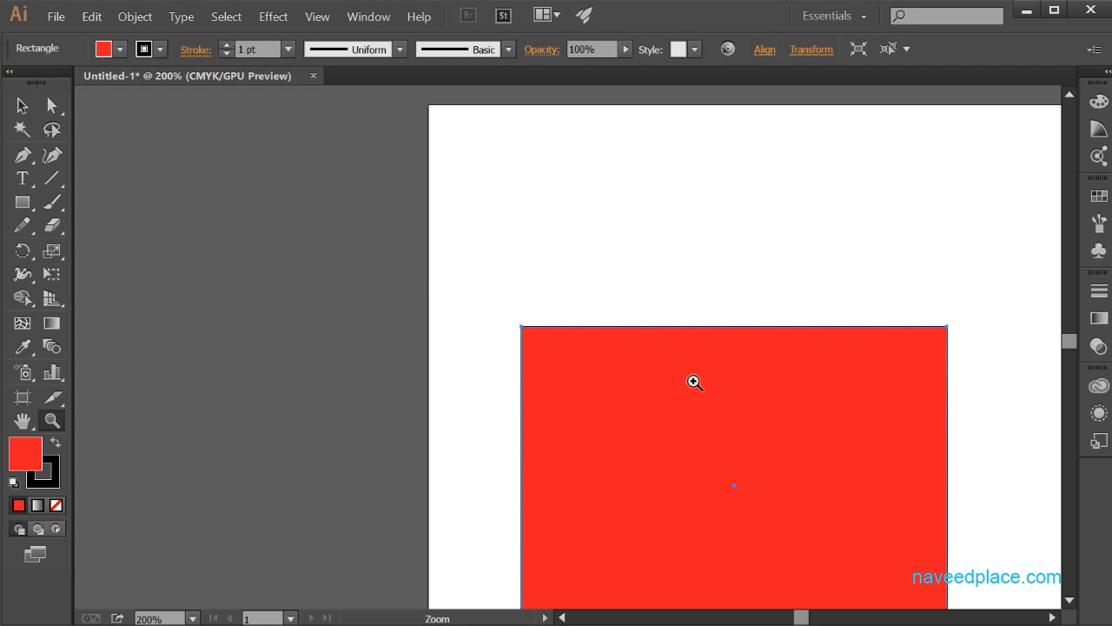
{"action": "key", "text": "space"}
{"action": "left_click_drag", "start_coordinate": [688, 379], "coordinate": [395, 245]}
{"action": "left_click", "coordinate": [24, 105]}
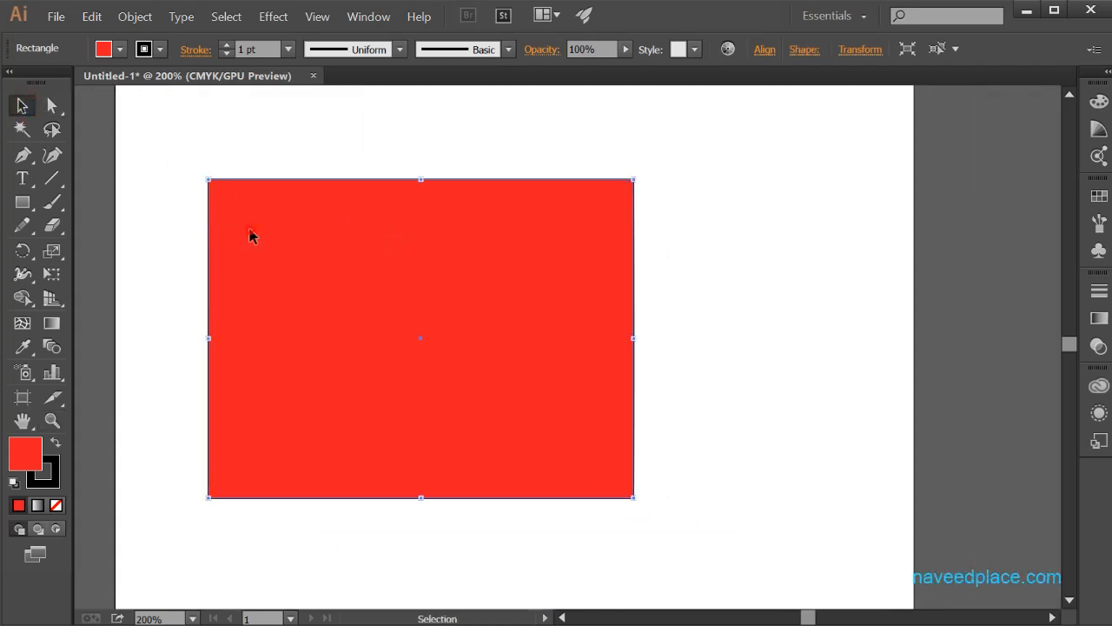
{"action": "left_click", "coordinate": [278, 21]}
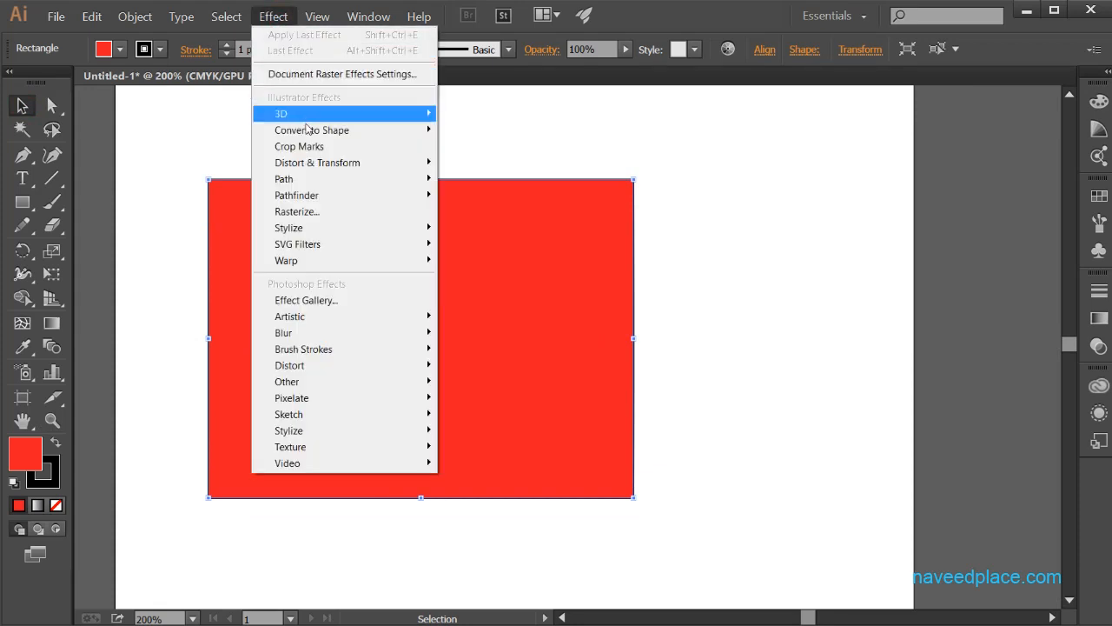
{"action": "mouse_move", "coordinate": [308, 131]}
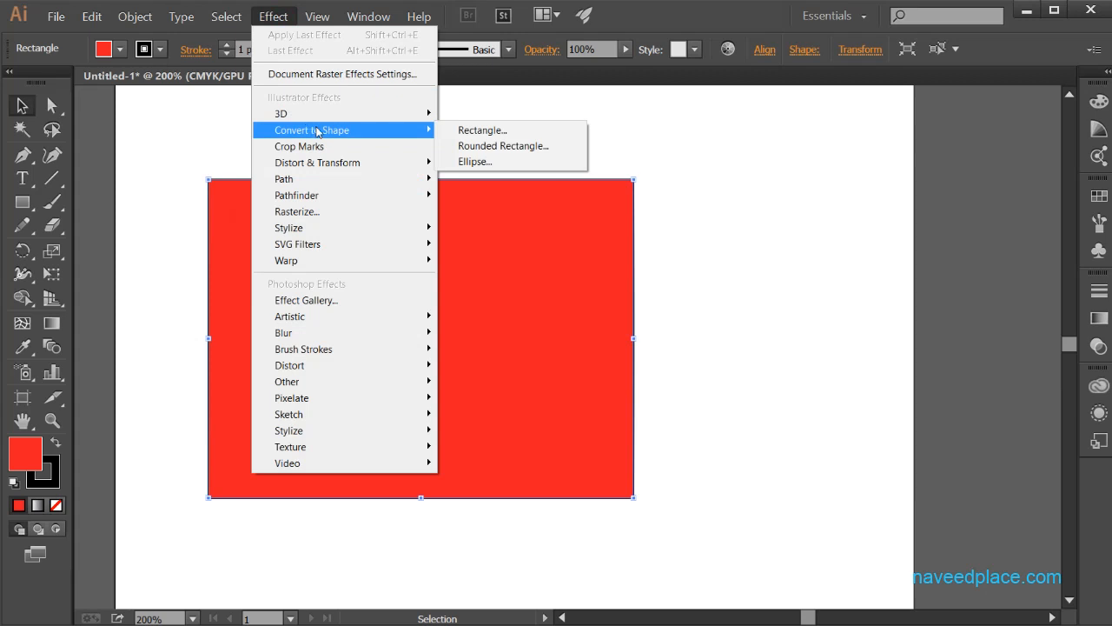
{"action": "left_click", "coordinate": [473, 132]}
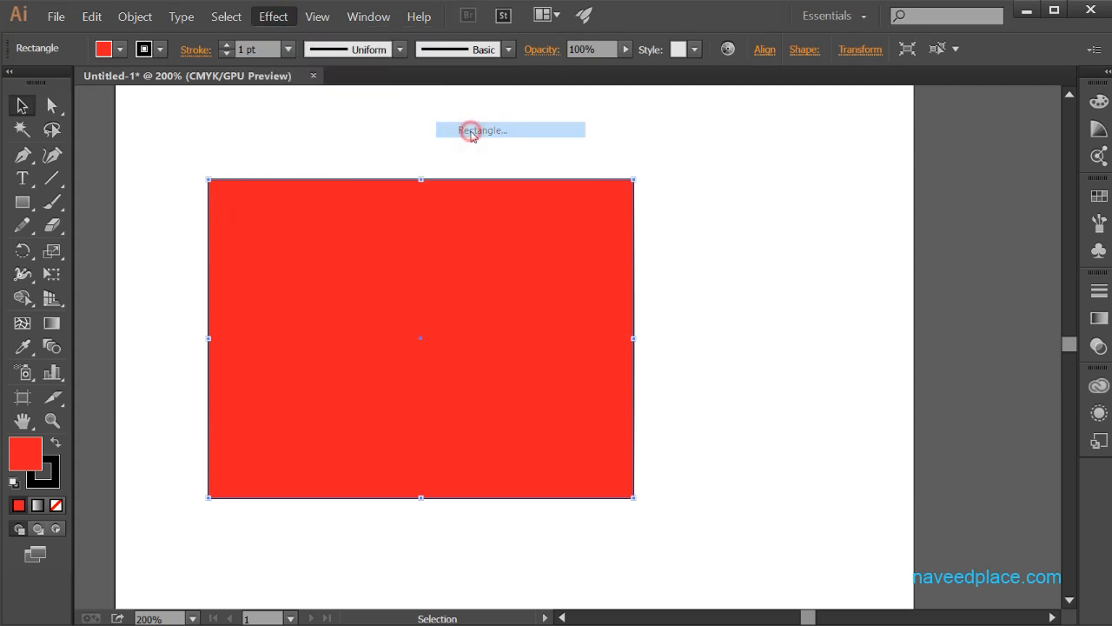
{"action": "left_click_drag", "start_coordinate": [656, 135], "coordinate": [791, 101]}
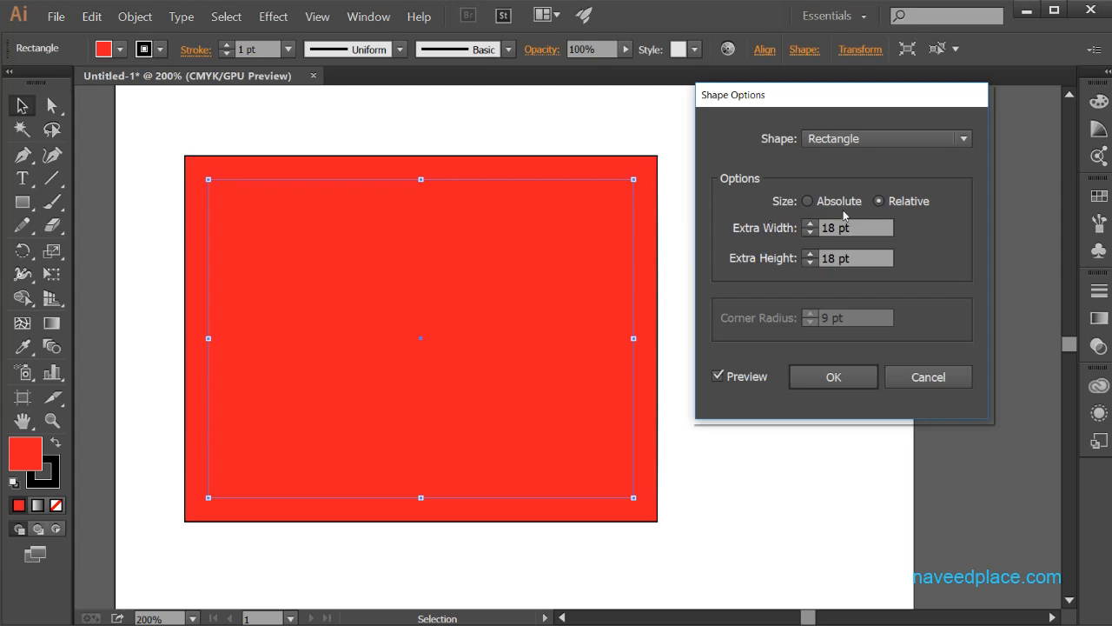
- Try absolute sizing for the converted rectangle with a width of 51 pt
{"action": "left_click", "coordinate": [834, 207]}
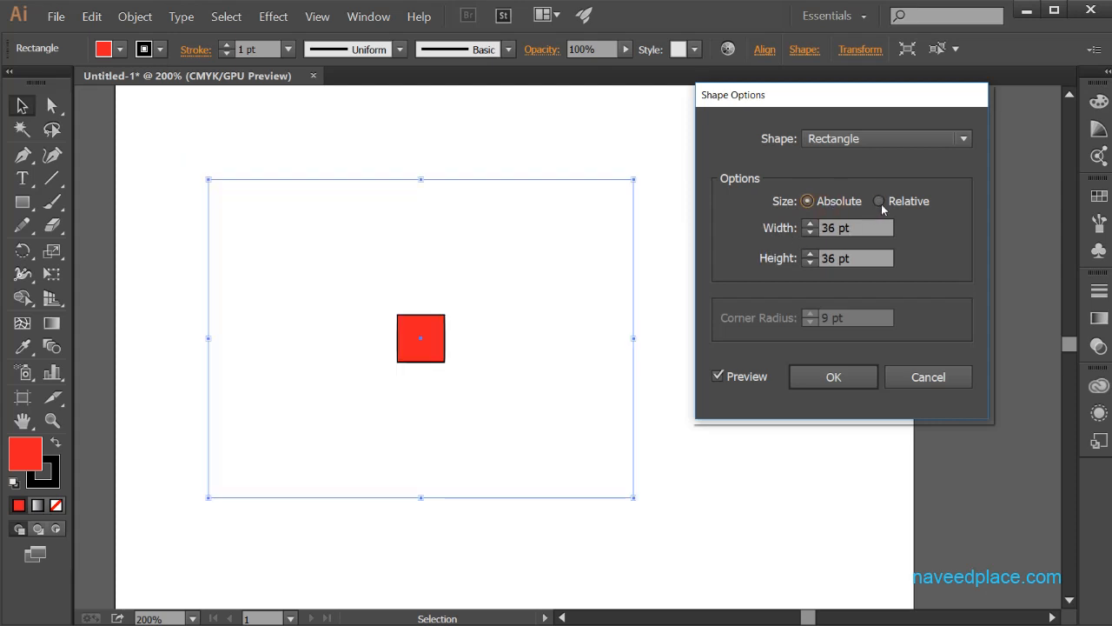
{"action": "left_click", "coordinate": [879, 201]}
{"action": "left_click", "coordinate": [807, 201]}
{"action": "left_click", "coordinate": [814, 223]}
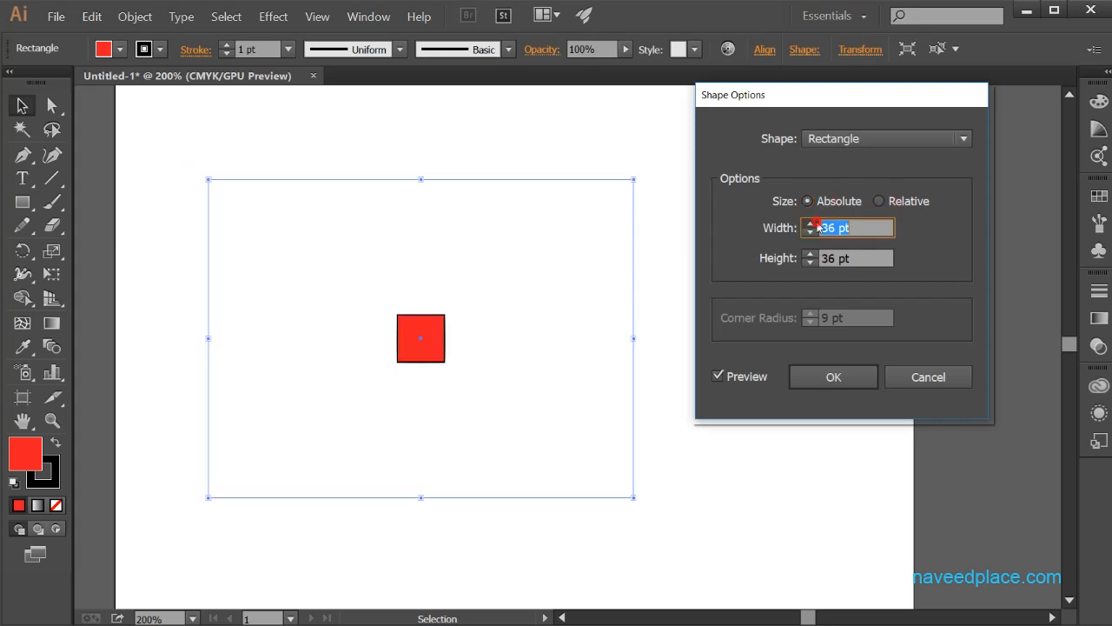
{"action": "left_click", "coordinate": [814, 223]}
{"action": "left_click", "coordinate": [814, 223]}
{"action": "left_click", "coordinate": [814, 223]}
{"action": "left_click", "coordinate": [814, 224]}
{"action": "left_click", "coordinate": [815, 223]}
{"action": "left_click", "coordinate": [814, 223]}
{"action": "left_click", "coordinate": [814, 224]}
{"action": "left_click", "coordinate": [814, 224]}
{"action": "left_click", "coordinate": [814, 223]}
{"action": "left_click", "coordinate": [814, 223]}
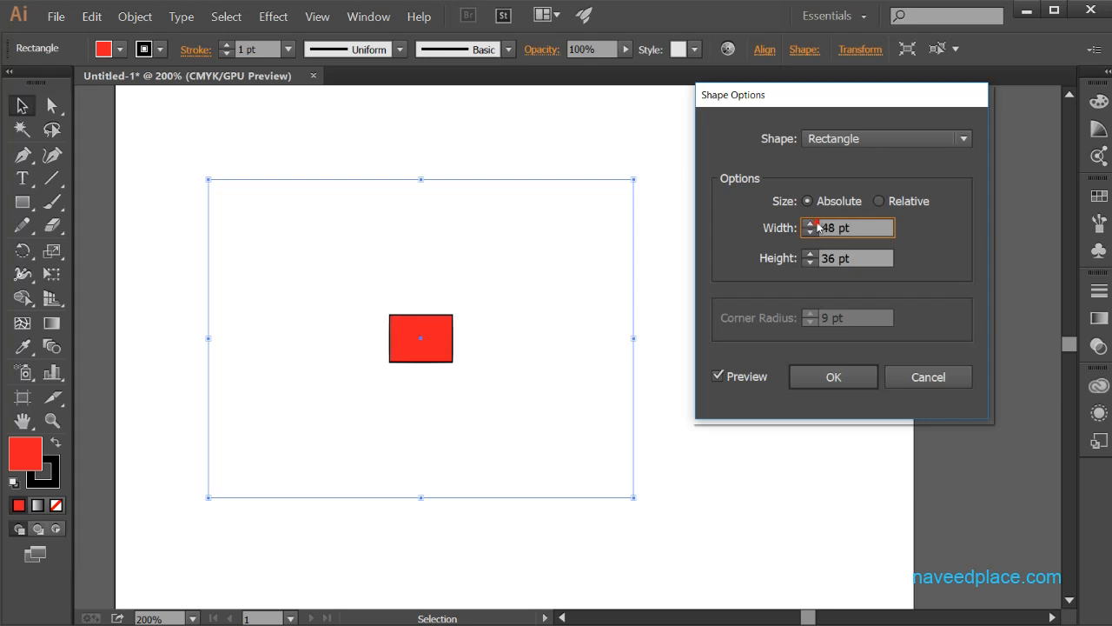
{"action": "left_click", "coordinate": [814, 223]}
{"action": "left_click", "coordinate": [814, 223]}
{"action": "left_click", "coordinate": [814, 223]}
- Try an absolute height of 44 pt for the converted rectangle
{"action": "left_click", "coordinate": [809, 254]}
{"action": "left_click", "coordinate": [810, 254]}
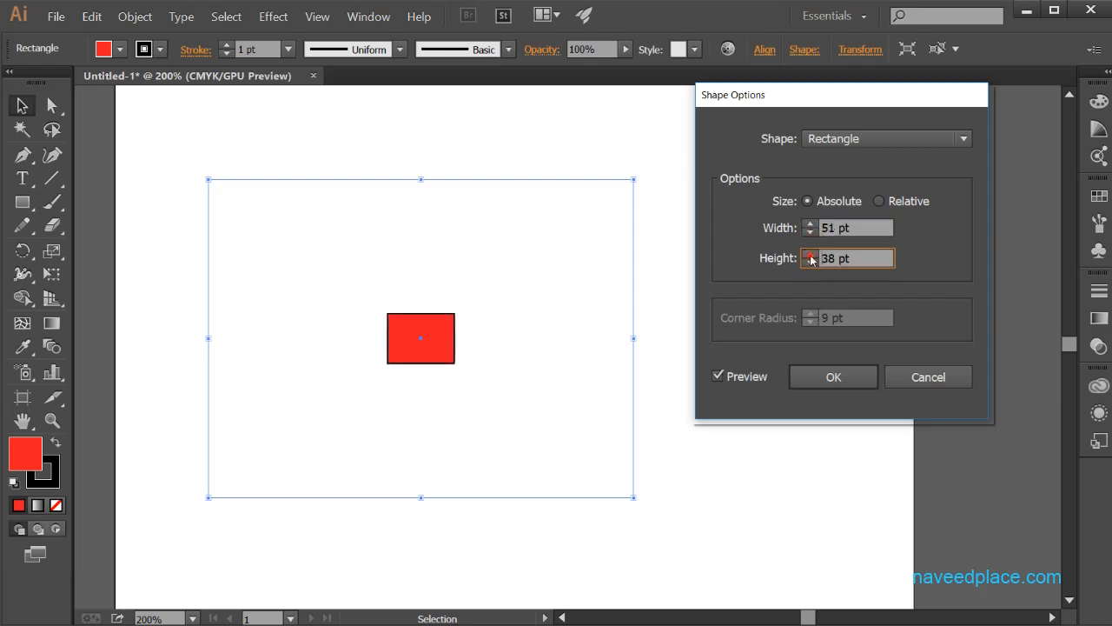
{"action": "left_click", "coordinate": [809, 254]}
{"action": "left_click", "coordinate": [810, 254]}
{"action": "left_click", "coordinate": [810, 254]}
{"action": "left_click", "coordinate": [810, 254]}
{"action": "left_click", "coordinate": [810, 253]}
{"action": "left_click", "coordinate": [810, 254]}
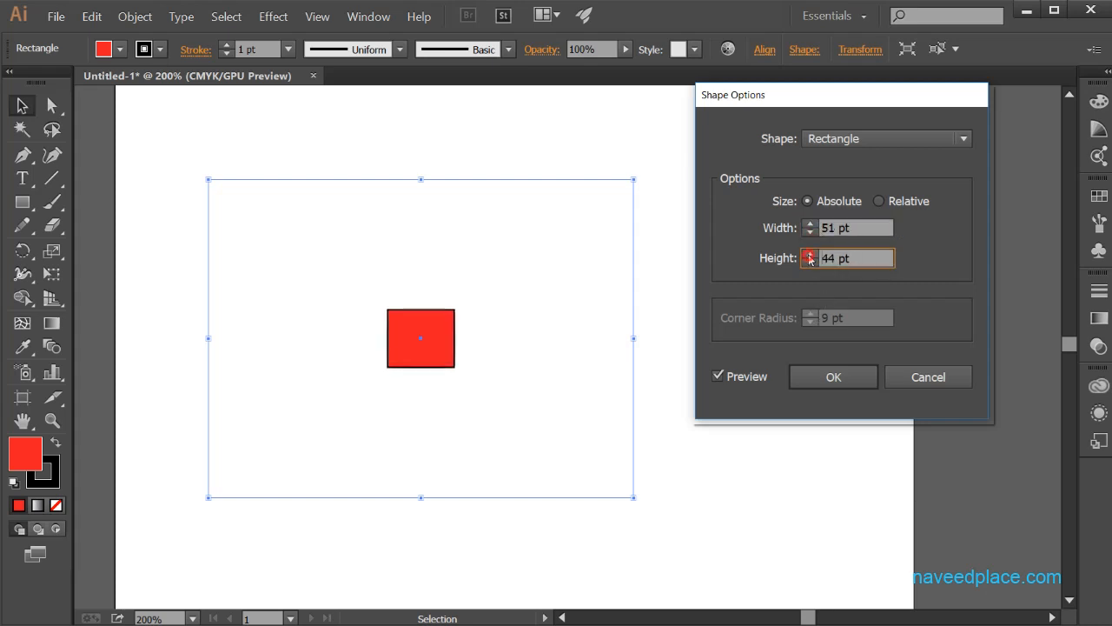
- Switch the converted rectangle to relative sizing and set its extra width to 33 pt
{"action": "left_click", "coordinate": [879, 201]}
{"action": "left_click", "coordinate": [809, 223]}
{"action": "left_click", "coordinate": [810, 223]}
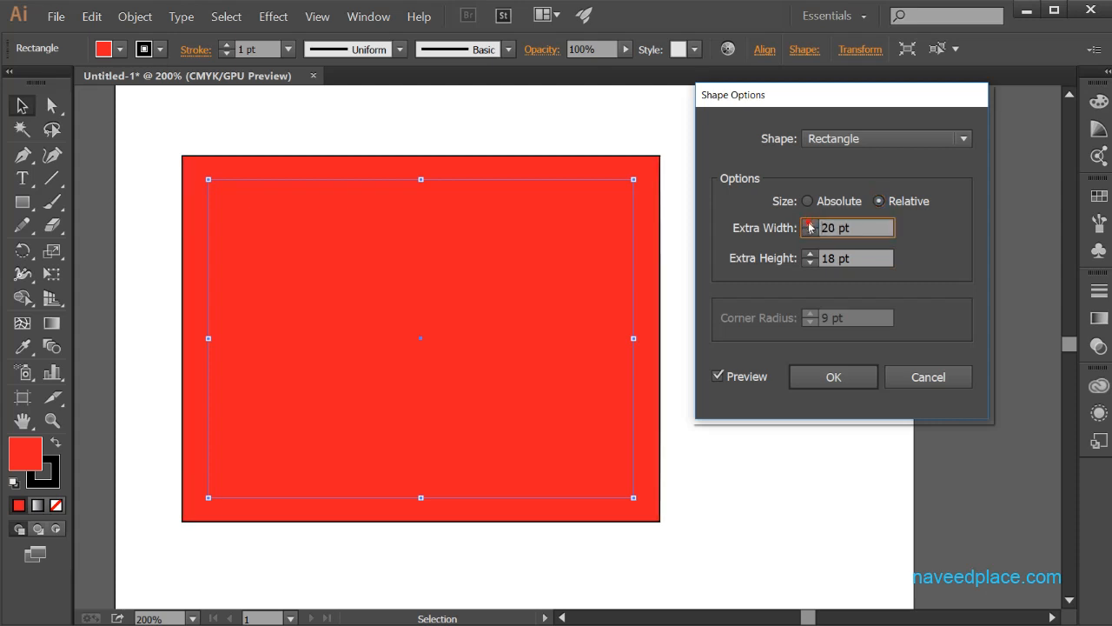
{"action": "left_click", "coordinate": [810, 223]}
{"action": "left_click", "coordinate": [809, 224]}
{"action": "left_click", "coordinate": [810, 224]}
{"action": "left_click", "coordinate": [810, 224]}
{"action": "left_click", "coordinate": [810, 224]}
{"action": "left_click", "coordinate": [809, 223]}
{"action": "left_click", "coordinate": [810, 224]}
{"action": "left_click", "coordinate": [810, 223]}
{"action": "left_click", "coordinate": [810, 223]}
{"action": "left_click", "coordinate": [810, 224]}
{"action": "left_click", "coordinate": [810, 223]}
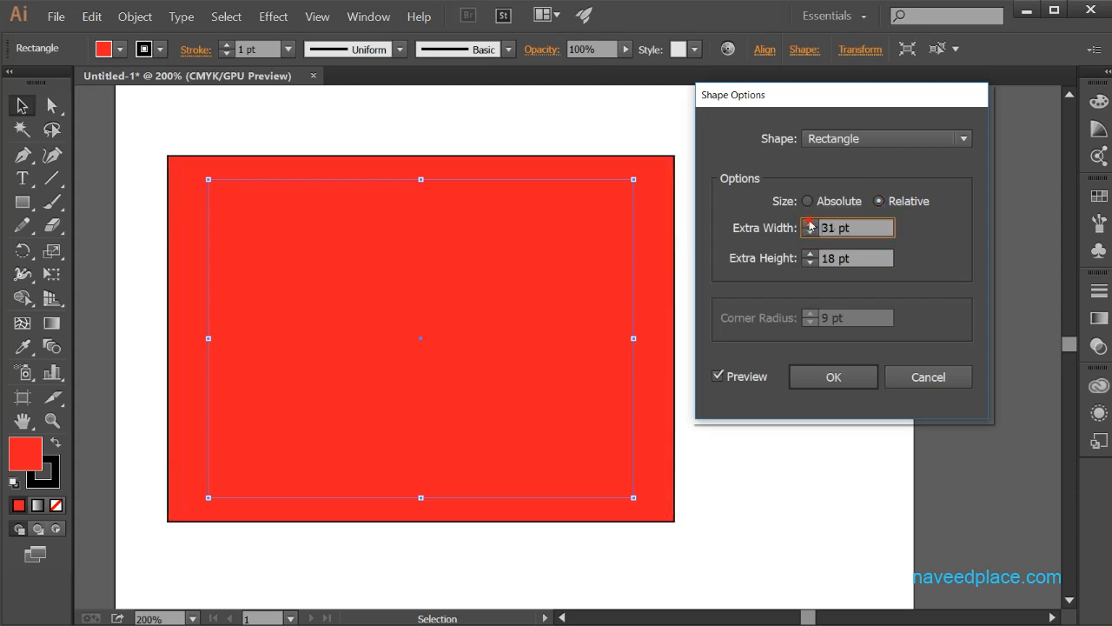
{"action": "left_click", "coordinate": [810, 223]}
{"action": "left_click", "coordinate": [810, 223]}
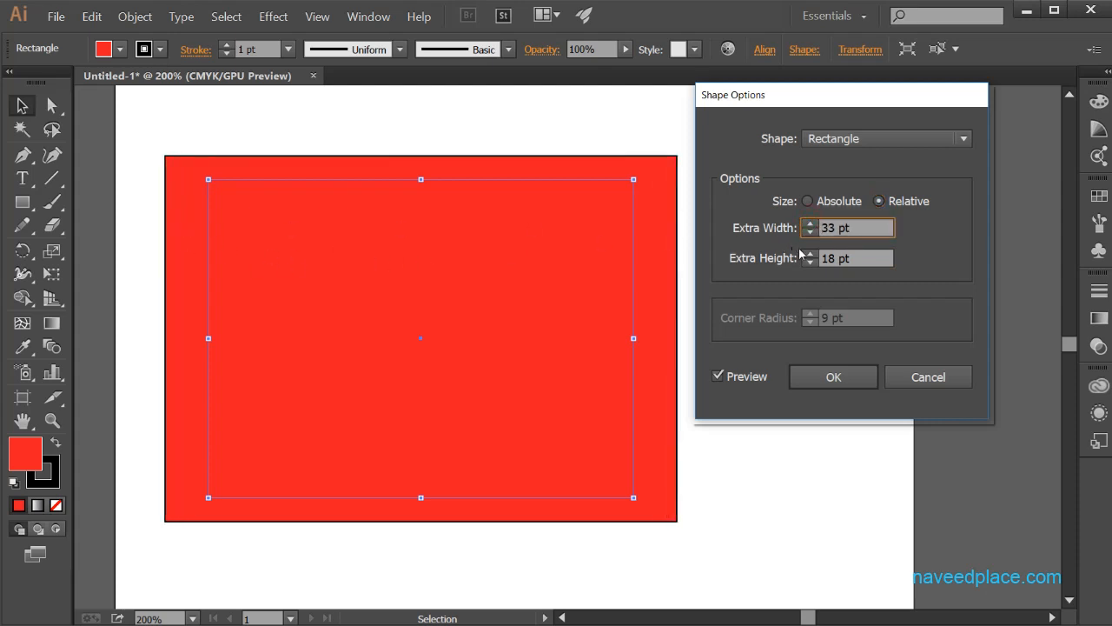
- Set the extra height to 22 pt and apply the rectangle conversion
{"action": "left_click", "coordinate": [810, 253]}
{"action": "left_click", "coordinate": [809, 253]}
{"action": "left_click", "coordinate": [810, 253]}
{"action": "left_click", "coordinate": [810, 253]}
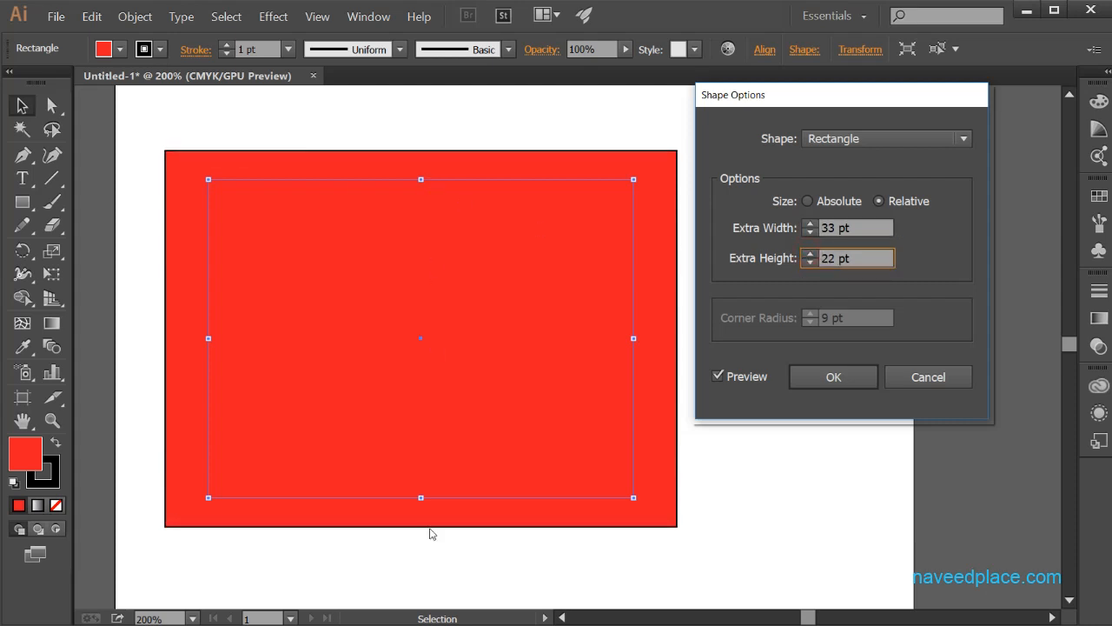
{"action": "left_click", "coordinate": [827, 372]}
- Expand the appearance of the converted red rectangle and select the expanded object
{"action": "left_click", "coordinate": [131, 169]}
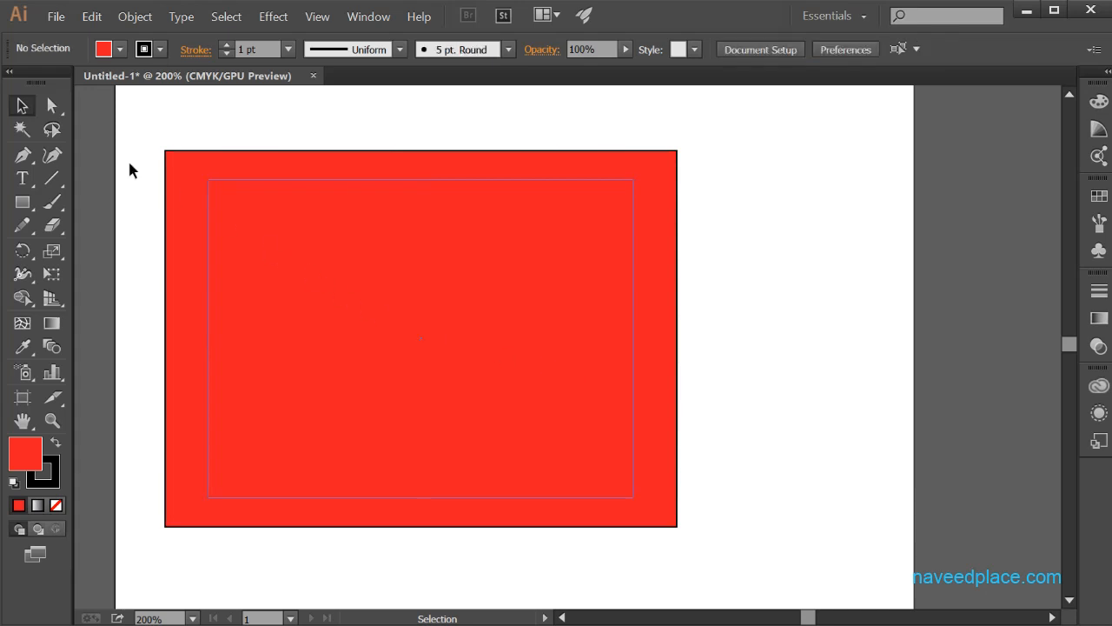
{"action": "left_click", "coordinate": [581, 202]}
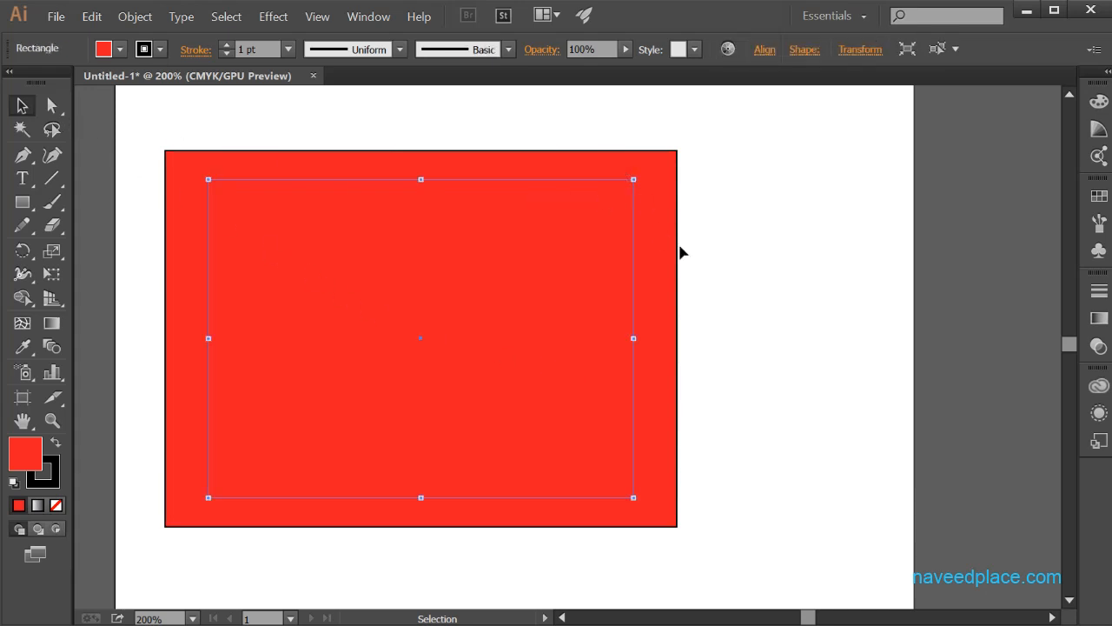
{"action": "left_click", "coordinate": [768, 272]}
{"action": "left_click", "coordinate": [631, 269]}
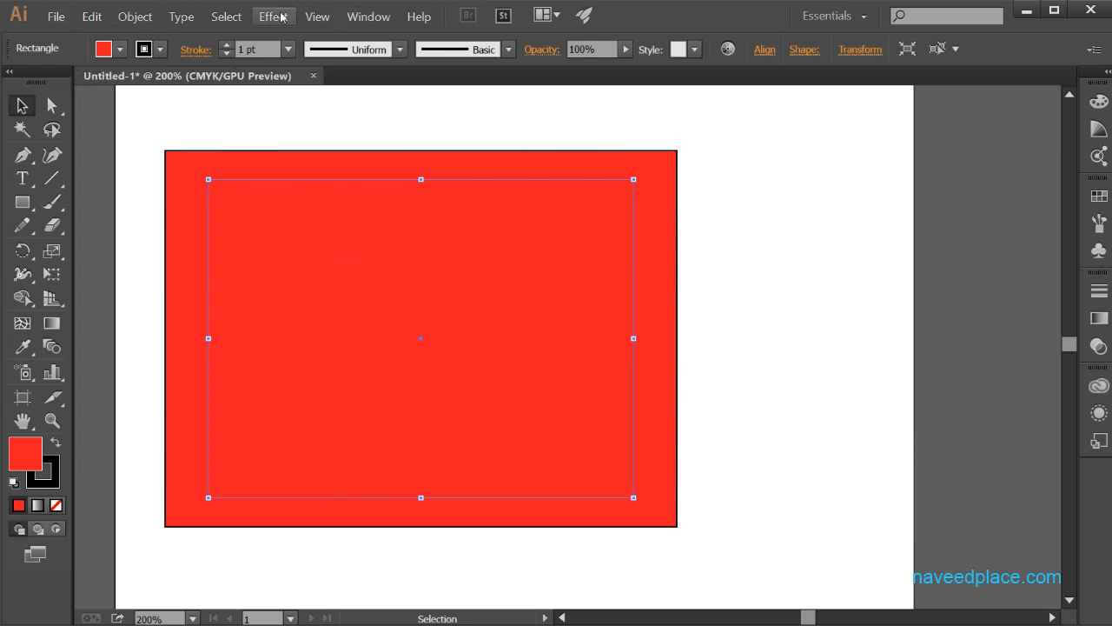
{"action": "left_click", "coordinate": [127, 17]}
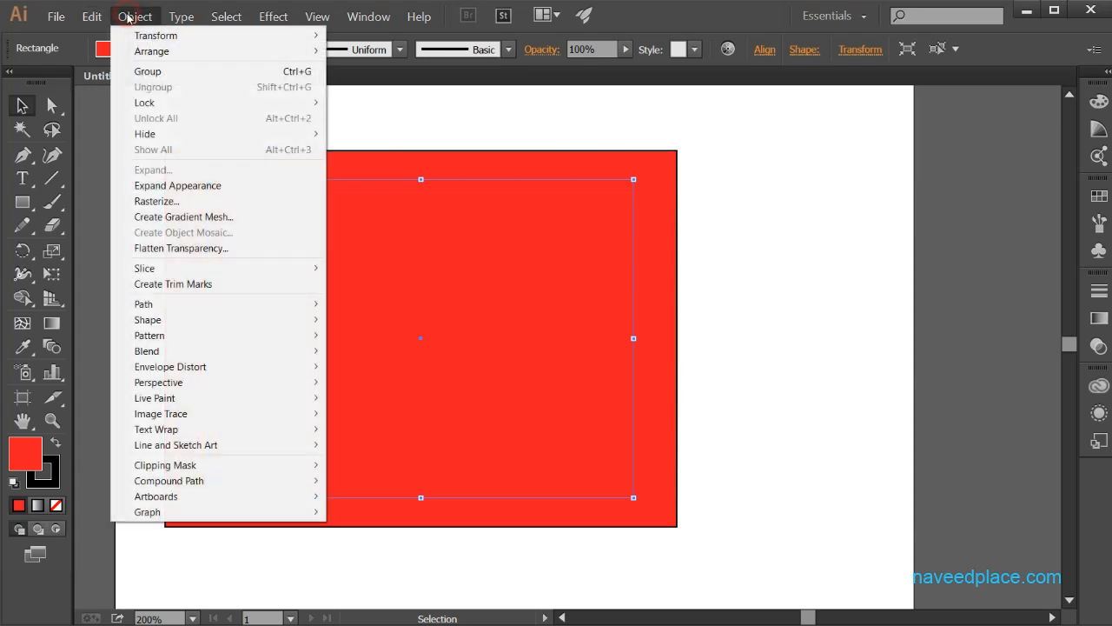
{"action": "left_click", "coordinate": [136, 186]}
{"action": "left_click", "coordinate": [752, 255]}
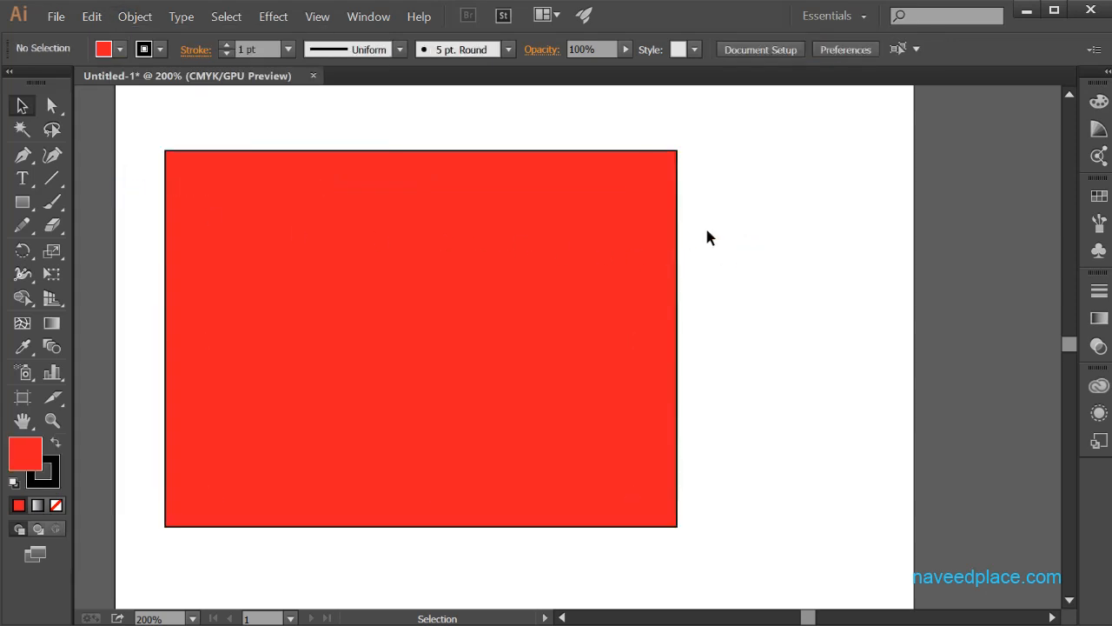
{"action": "left_click", "coordinate": [628, 197]}
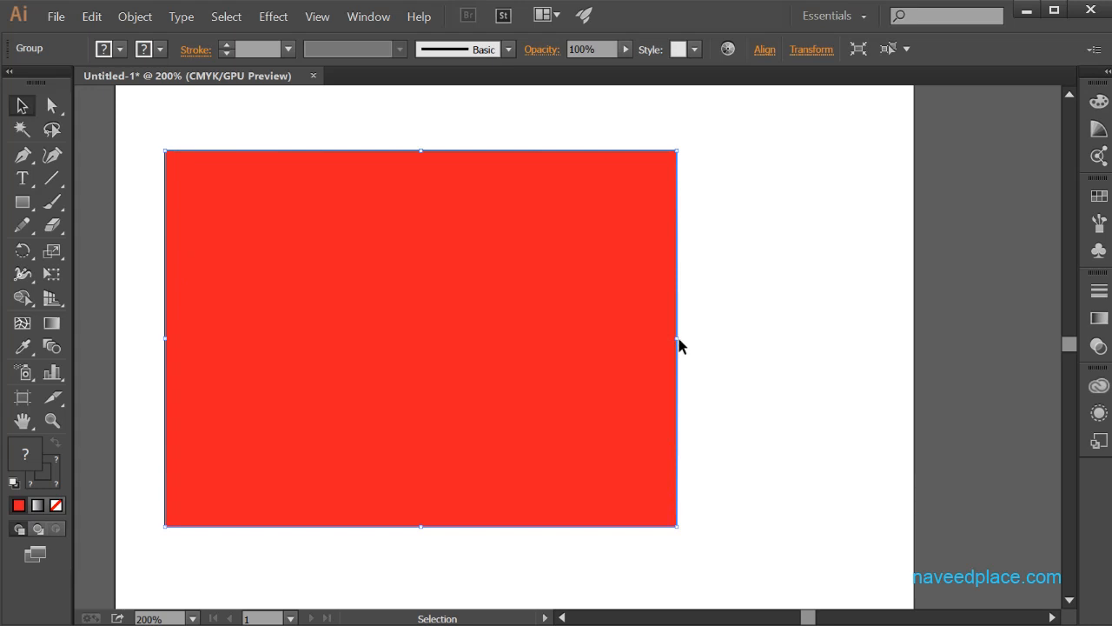
{"action": "mouse_move", "coordinate": [681, 340]}
{"action": "left_mouse_down"}
{"action": "mouse_move", "coordinate": [722, 342]}
{"action": "mouse_move", "coordinate": [679, 347]}
{"action": "left_mouse_up"}
{"action": "left_click", "coordinate": [273, 17]}
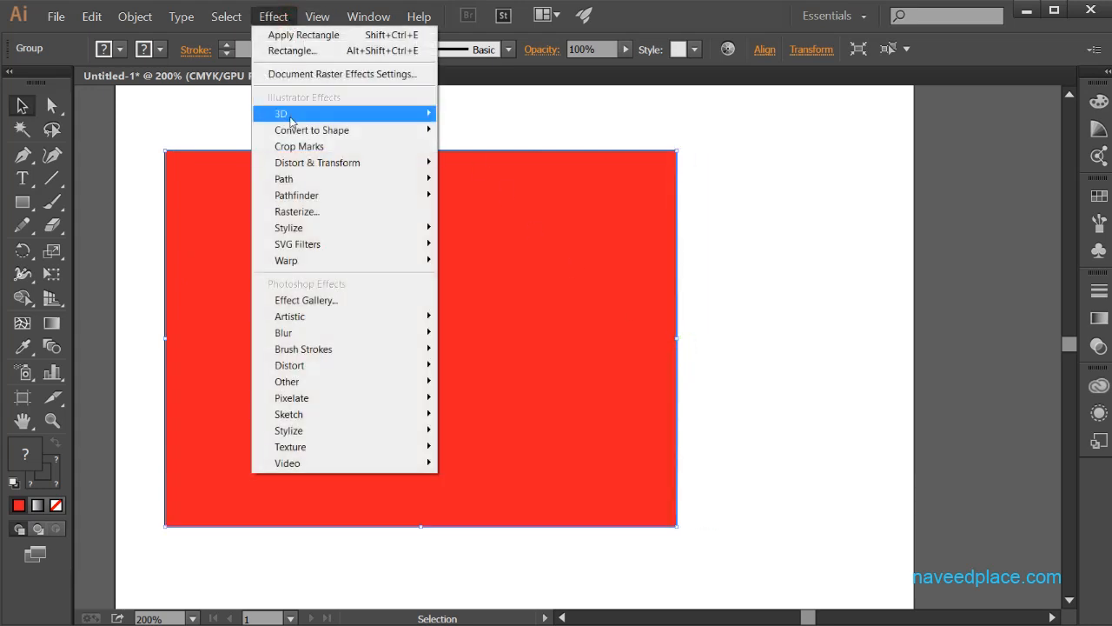
{"action": "mouse_move", "coordinate": [287, 114]}
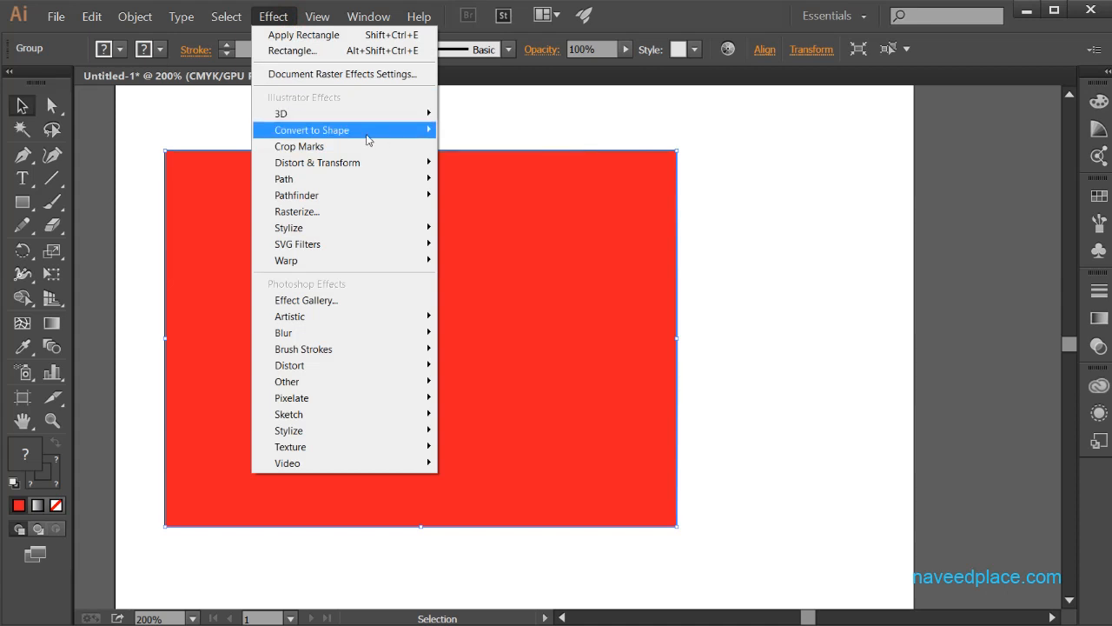
{"action": "mouse_move", "coordinate": [408, 132]}
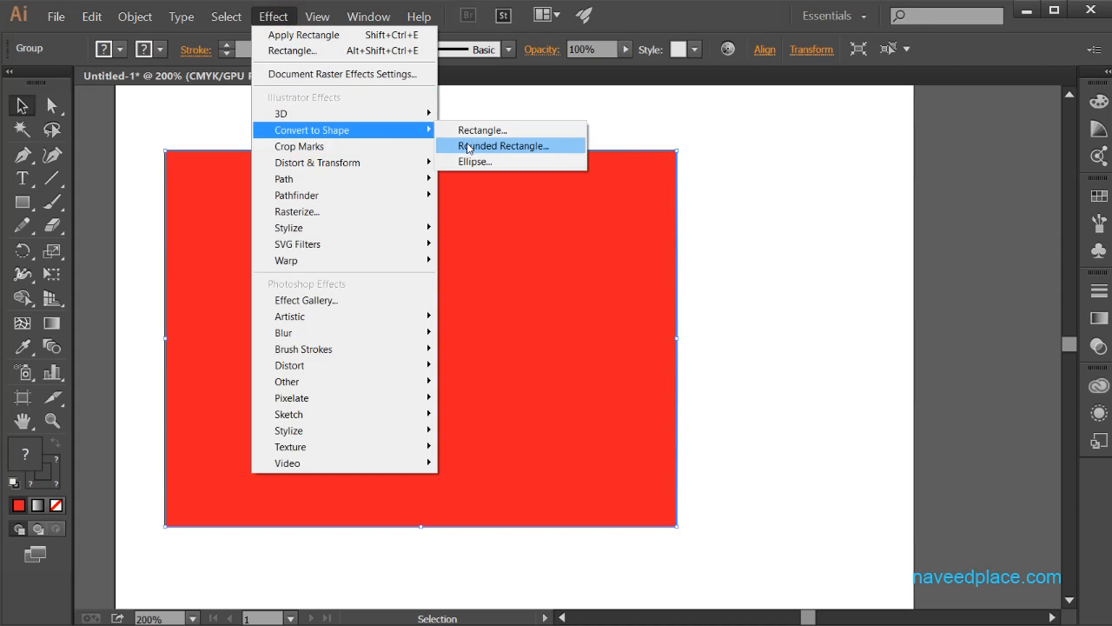
{"action": "left_click", "coordinate": [468, 147]}
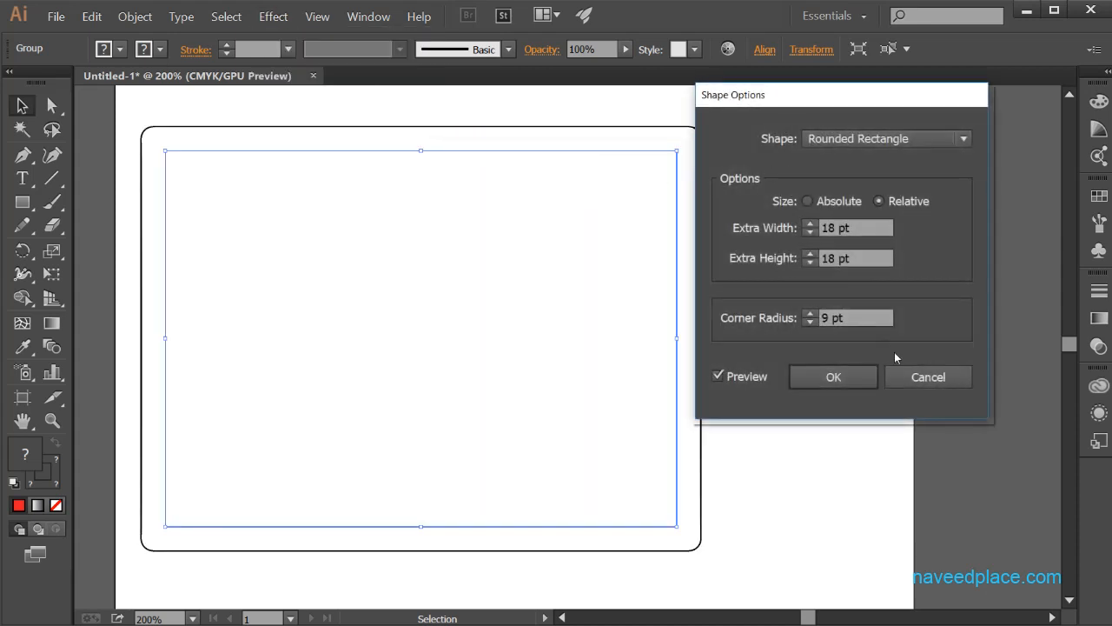
{"action": "left_click", "coordinate": [927, 376]}
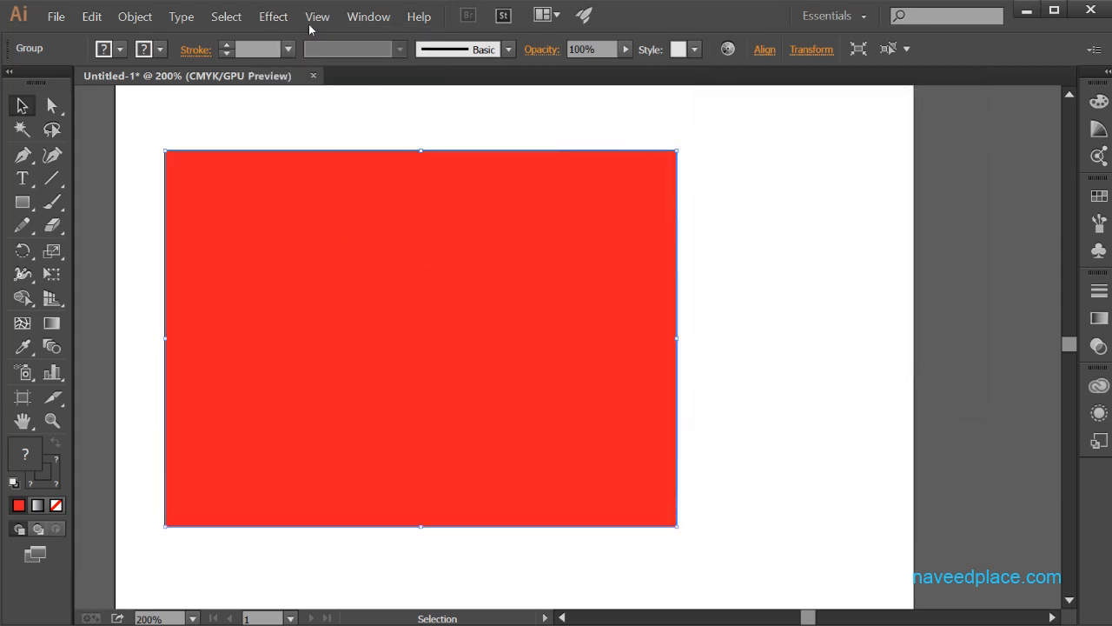
- Start a Convert to Shape > Rounded Rectangle effect on the red rectangle, preview absolute sizing and return to relative sizing
{"action": "left_click", "coordinate": [273, 16]}
{"action": "mouse_move", "coordinate": [323, 139]}
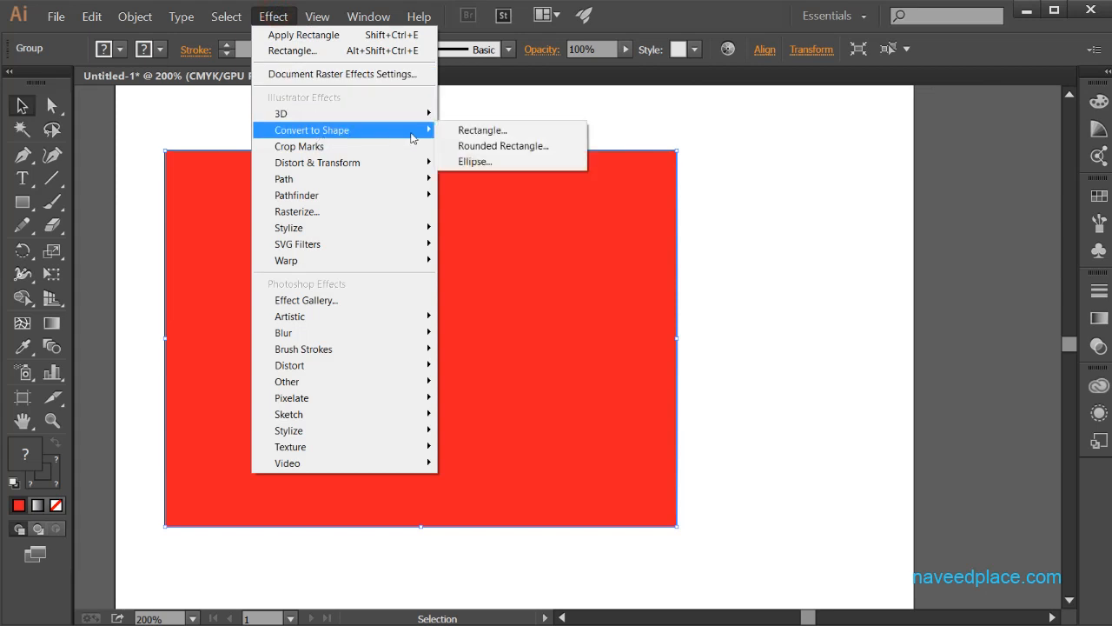
{"action": "left_click", "coordinate": [489, 146]}
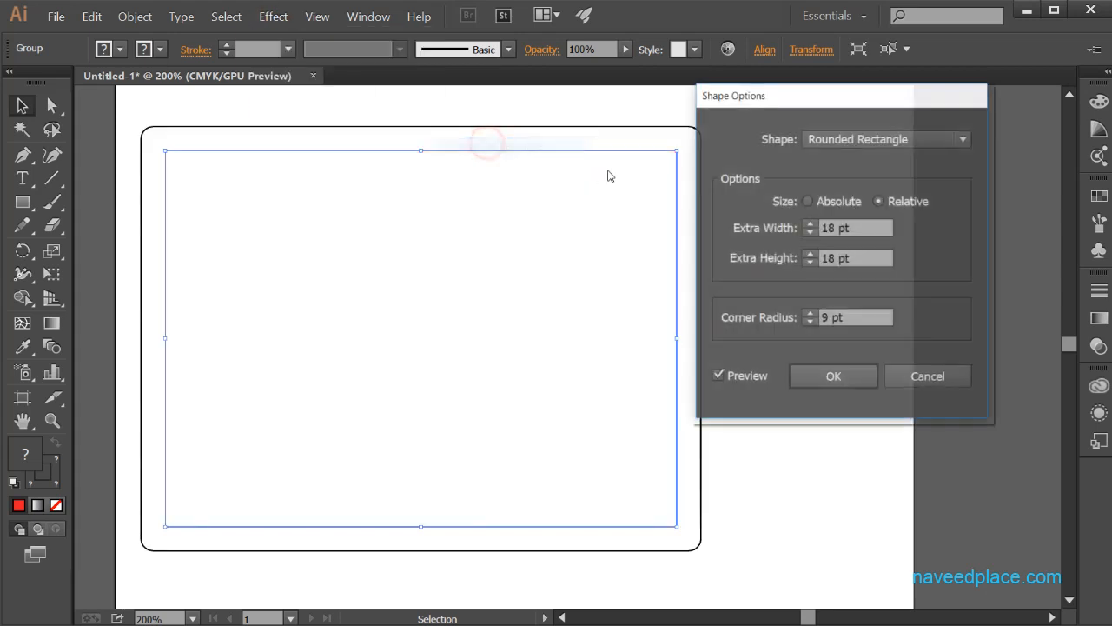
{"action": "left_click_drag", "start_coordinate": [817, 108], "coordinate": [876, 115]}
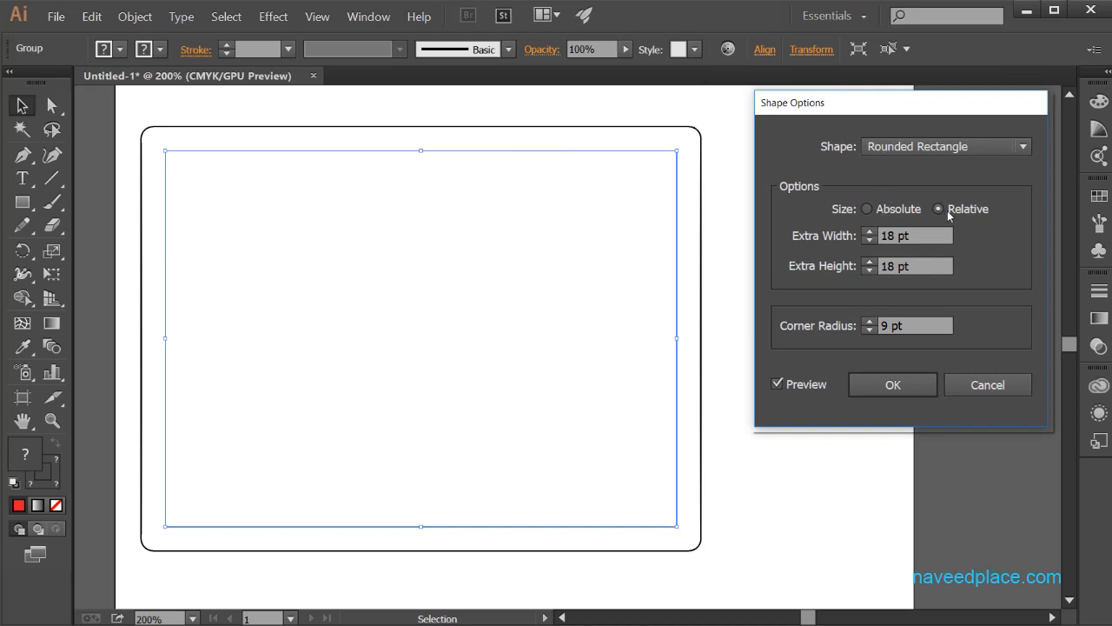
{"action": "left_click", "coordinate": [888, 213]}
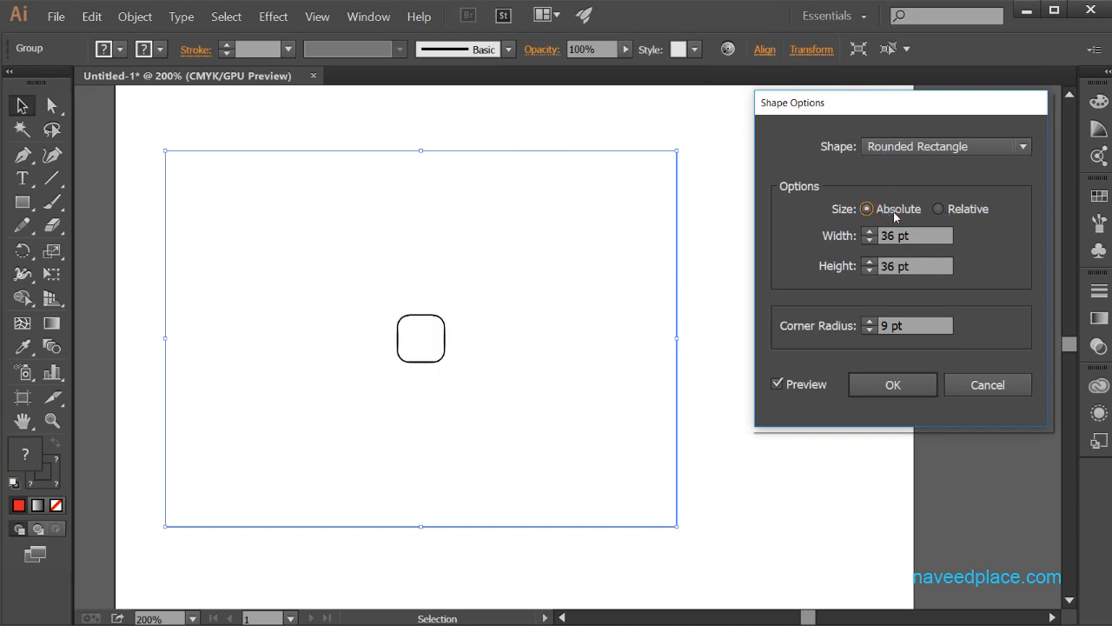
{"action": "left_click", "coordinate": [961, 212]}
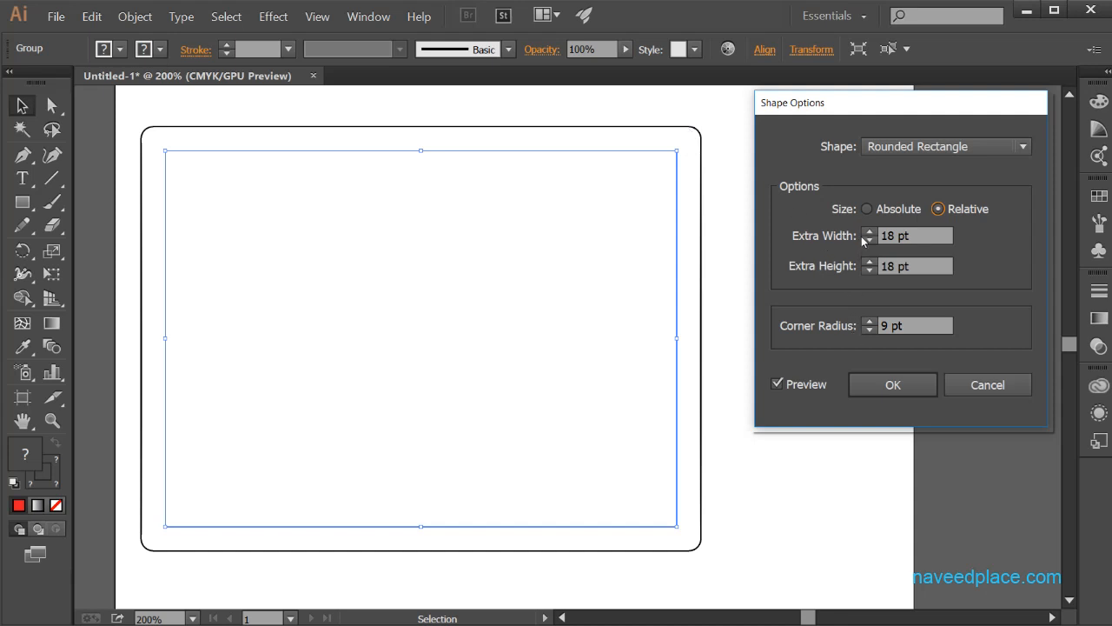
- Try smaller and larger corner radii for the rounded rectangle, ending at a corner radius of 32 pt
{"action": "left_click", "coordinate": [870, 331]}
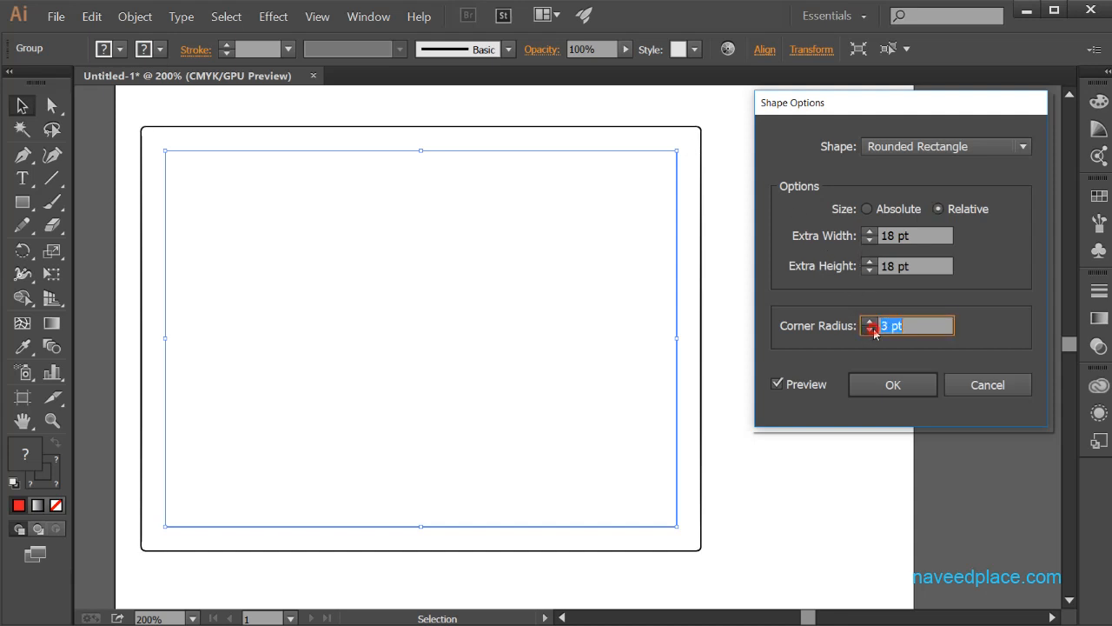
{"action": "left_click", "coordinate": [870, 330]}
{"action": "left_click", "coordinate": [867, 320]}
{"action": "left_click", "coordinate": [867, 320]}
{"action": "left_click", "coordinate": [867, 321]}
{"action": "left_click", "coordinate": [867, 320]}
{"action": "left_click", "coordinate": [867, 321]}
{"action": "left_click", "coordinate": [867, 321]}
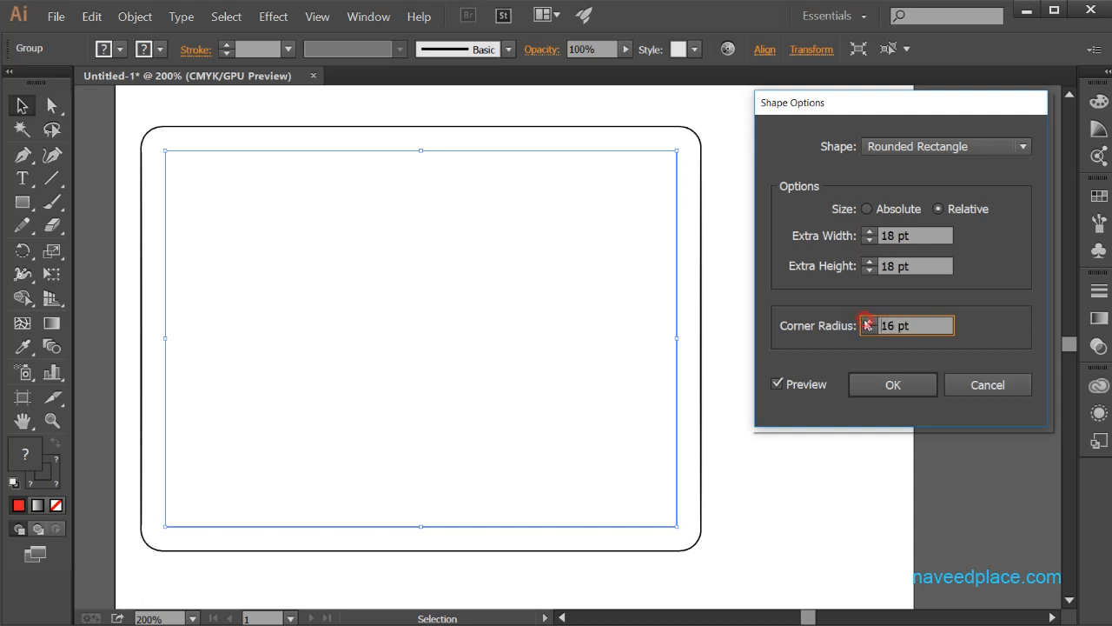
{"action": "left_click", "coordinate": [867, 321]}
{"action": "left_click", "coordinate": [867, 321]}
{"action": "left_click", "coordinate": [867, 321]}
{"action": "left_click", "coordinate": [867, 321]}
{"action": "left_click", "coordinate": [867, 321]}
{"action": "left_click", "coordinate": [867, 321]}
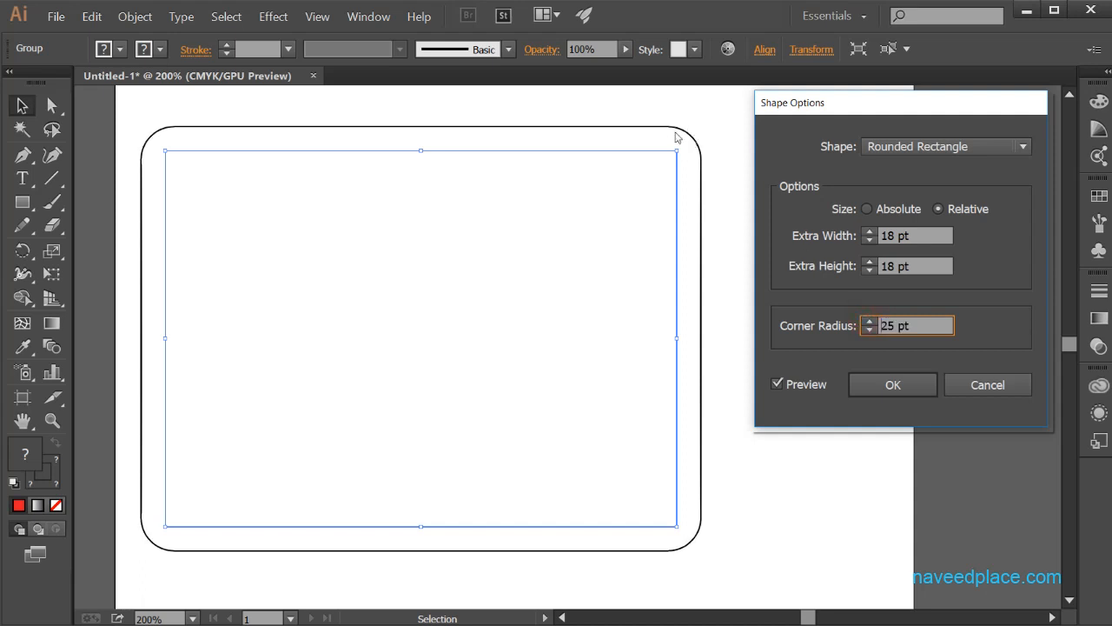
{"action": "left_click", "coordinate": [867, 320]}
{"action": "left_click", "coordinate": [867, 321]}
{"action": "left_click", "coordinate": [867, 321]}
{"action": "left_click", "coordinate": [867, 321]}
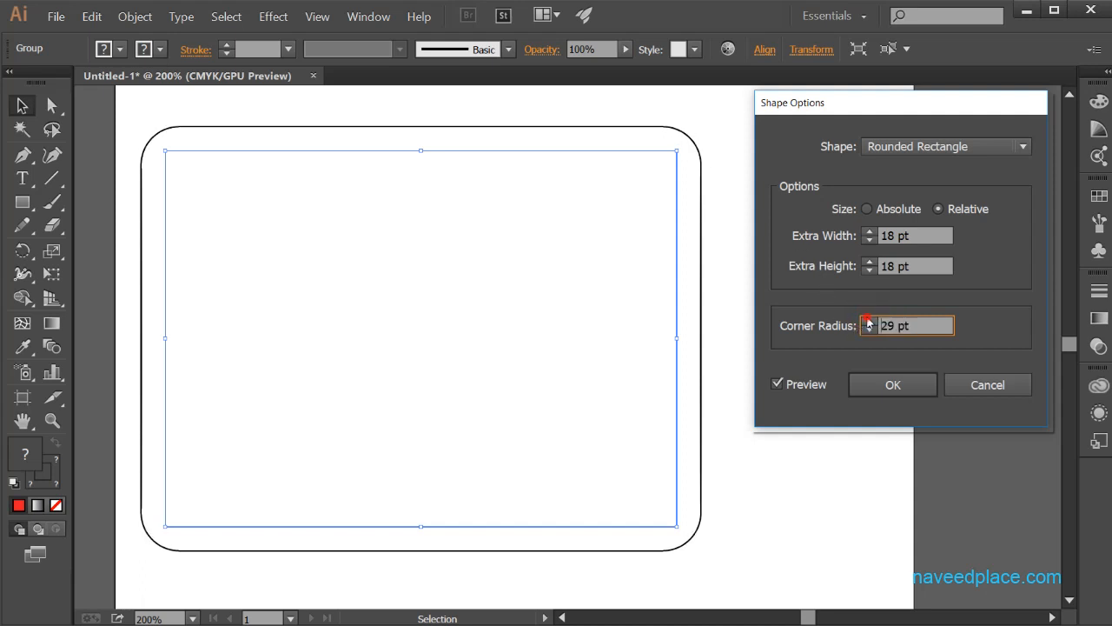
{"action": "left_click", "coordinate": [867, 321]}
{"action": "left_click", "coordinate": [867, 320]}
{"action": "left_click", "coordinate": [867, 321]}
- Set the extra width to 21 pt and the extra height to 24 pt, and apply the rounded rectangle conversion
{"action": "left_click", "coordinate": [868, 231]}
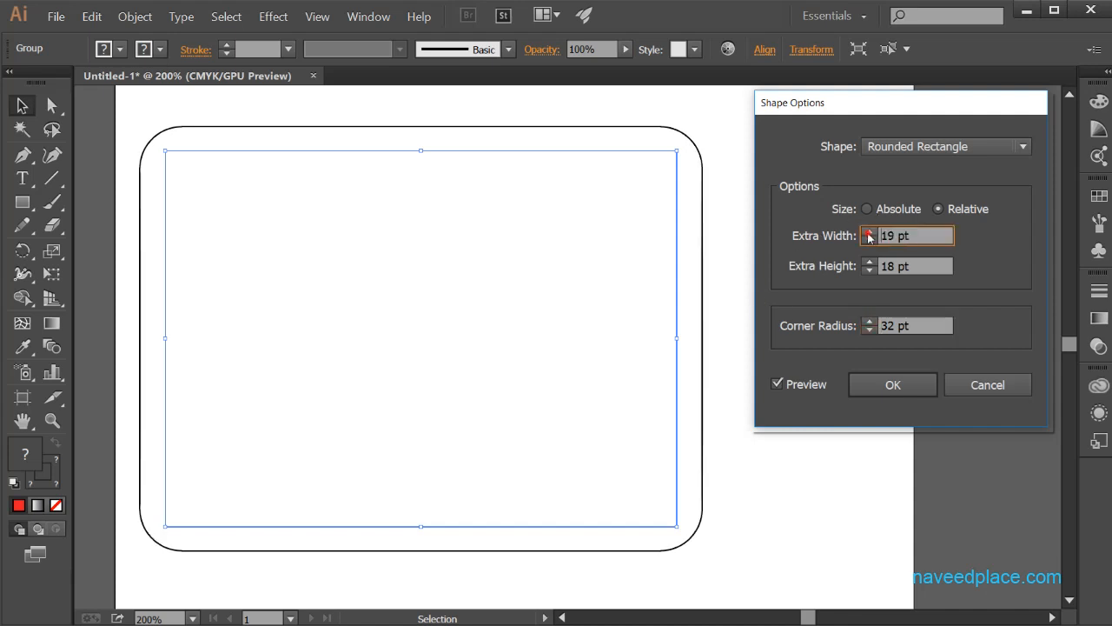
{"action": "left_click", "coordinate": [868, 231]}
{"action": "left_click", "coordinate": [868, 231]}
{"action": "left_click", "coordinate": [870, 263]}
{"action": "left_click", "coordinate": [869, 261]}
{"action": "left_click", "coordinate": [870, 261]}
{"action": "left_click", "coordinate": [870, 261]}
{"action": "left_click", "coordinate": [870, 261]}
{"action": "left_click", "coordinate": [869, 262]}
{"action": "left_click", "coordinate": [870, 261]}
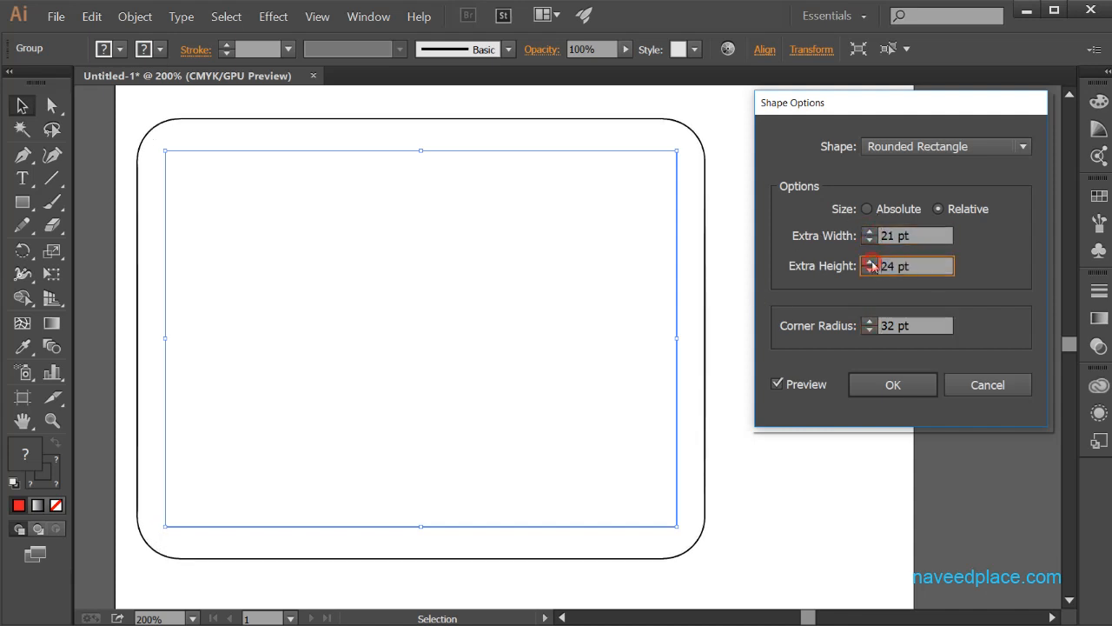
{"action": "left_click", "coordinate": [884, 388]}
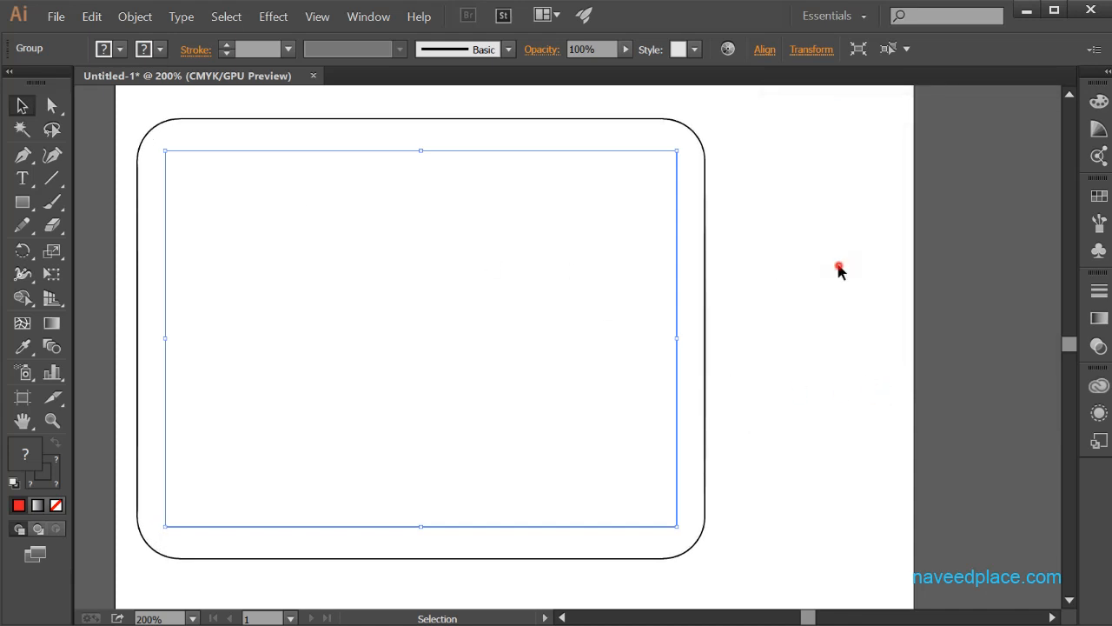
- Expand the appearance of the rounded rectangle and deselect it
{"action": "left_click", "coordinate": [837, 269]}
{"action": "left_click", "coordinate": [287, 353]}
{"action": "left_click", "coordinate": [135, 16]}
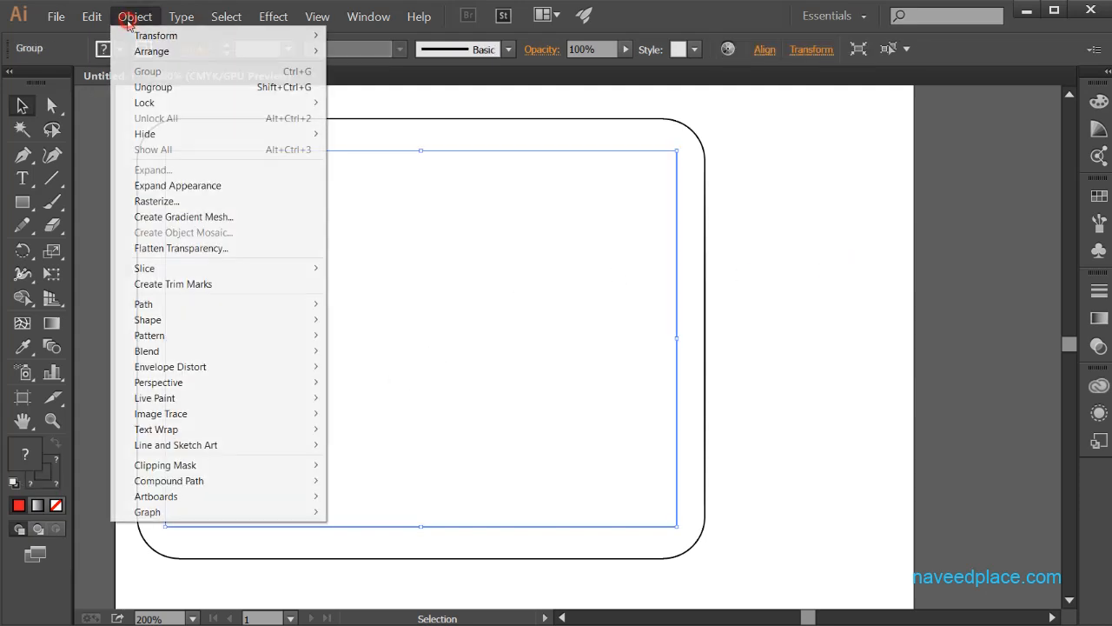
{"action": "left_click", "coordinate": [148, 184]}
{"action": "left_click", "coordinate": [985, 345]}
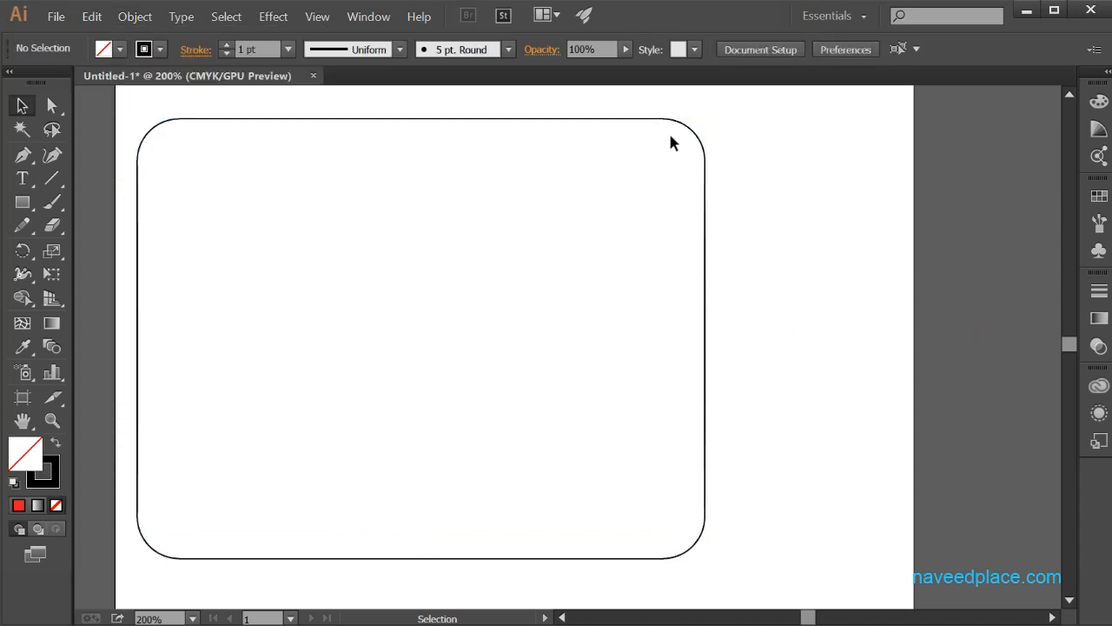
- Select the expanded rounded rectangle and fill it with red
{"action": "left_click", "coordinate": [692, 548]}
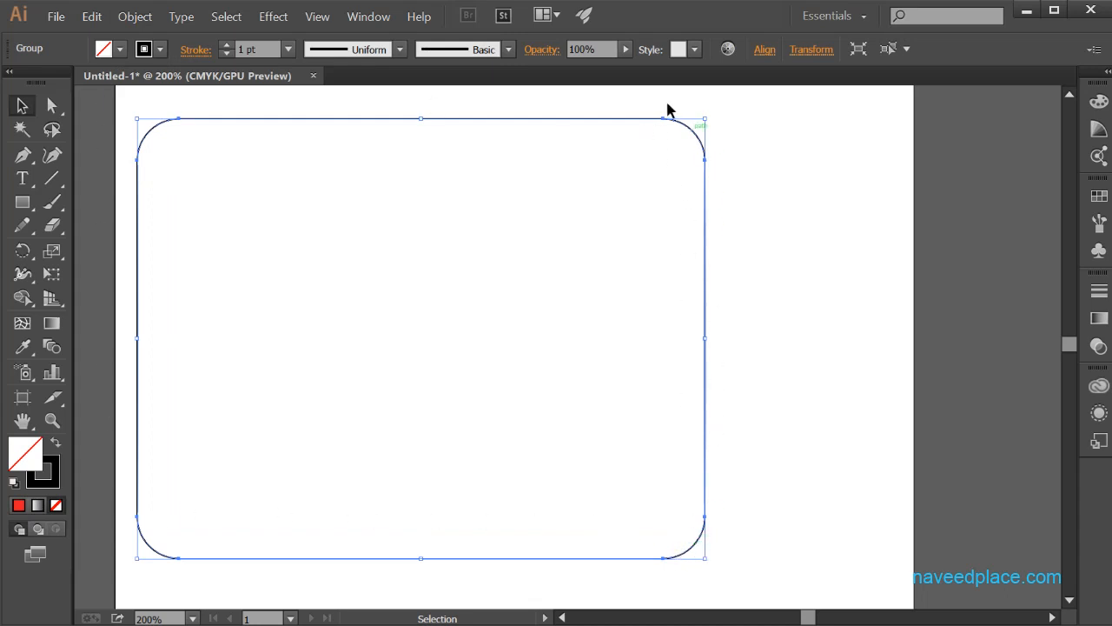
{"action": "left_click", "coordinate": [120, 49]}
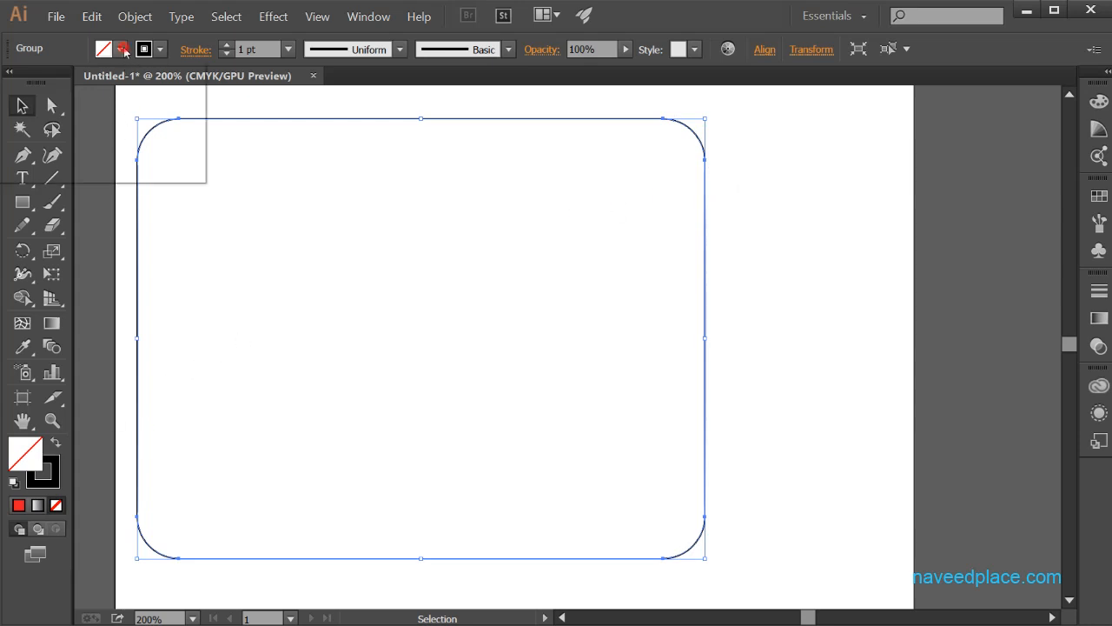
{"action": "left_click", "coordinate": [46, 84]}
{"action": "left_click", "coordinate": [793, 294]}
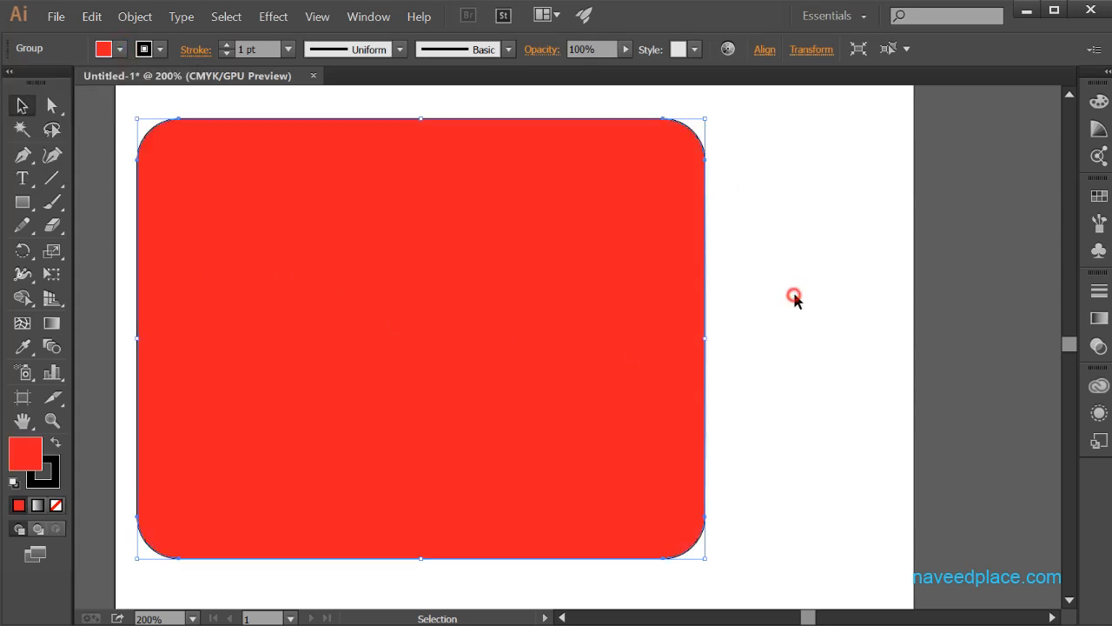
{"action": "left_click", "coordinate": [273, 17]}
{"action": "mouse_move", "coordinate": [364, 130]}
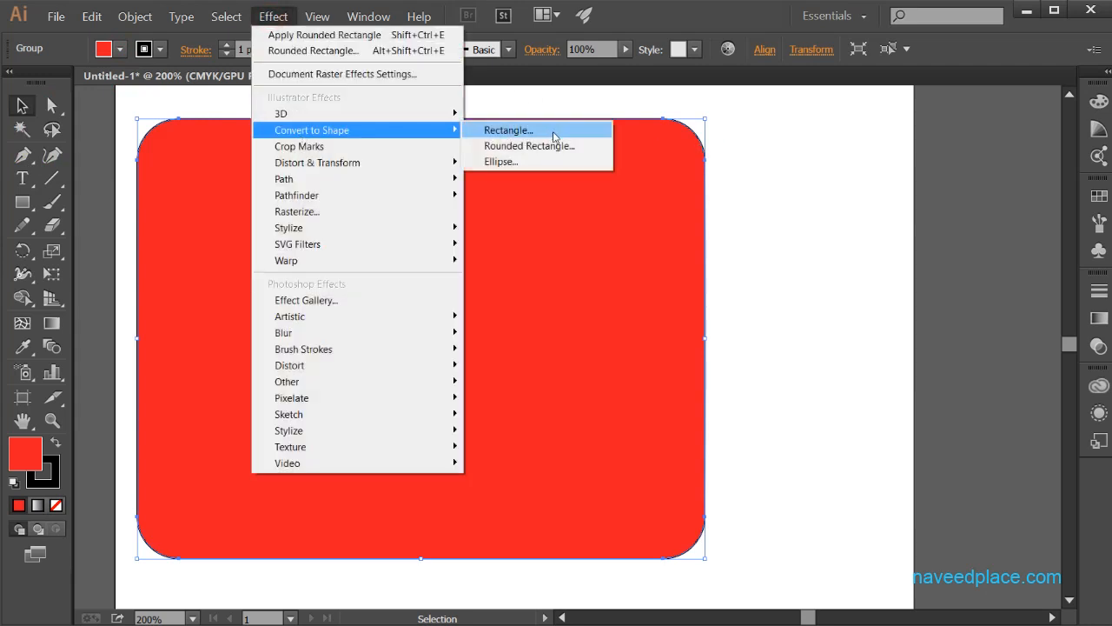
{"action": "left_click", "coordinate": [527, 163]}
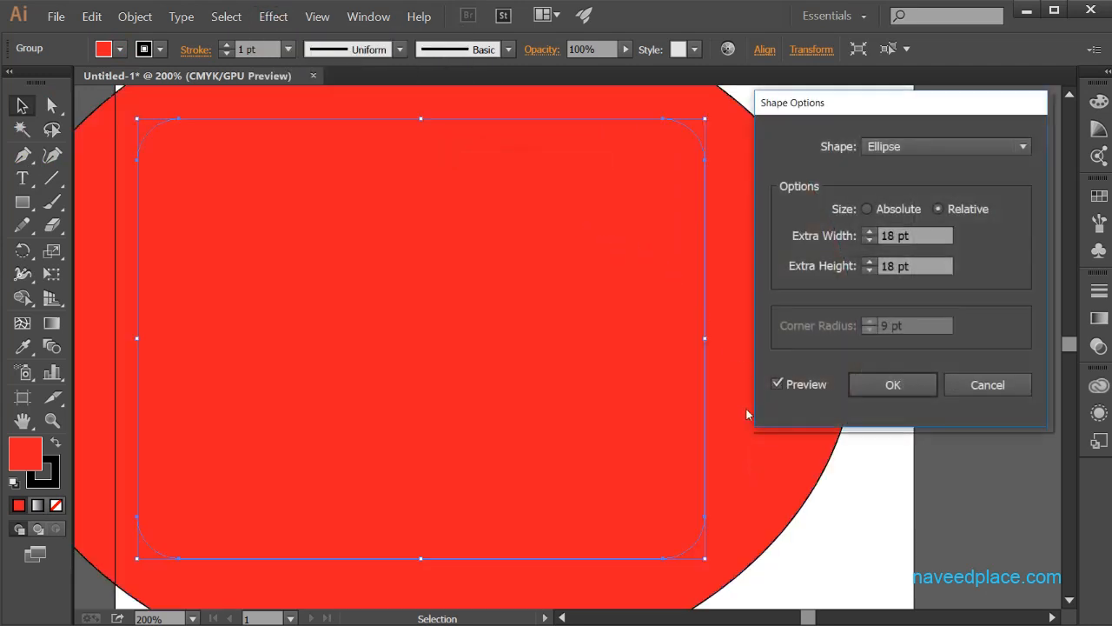
{"action": "left_click", "coordinate": [998, 385]}
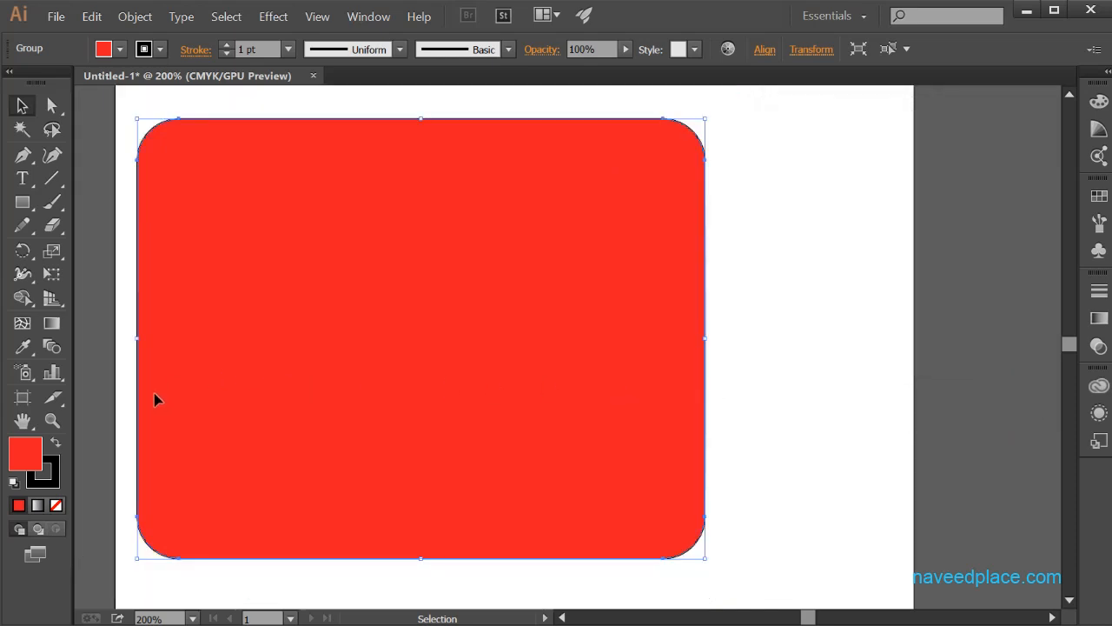
- Start a Convert to Shape > Ellipse effect on the red rounded rectangle, with the whole shape in view at 100% zoom
{"action": "left_click", "coordinate": [52, 420]}
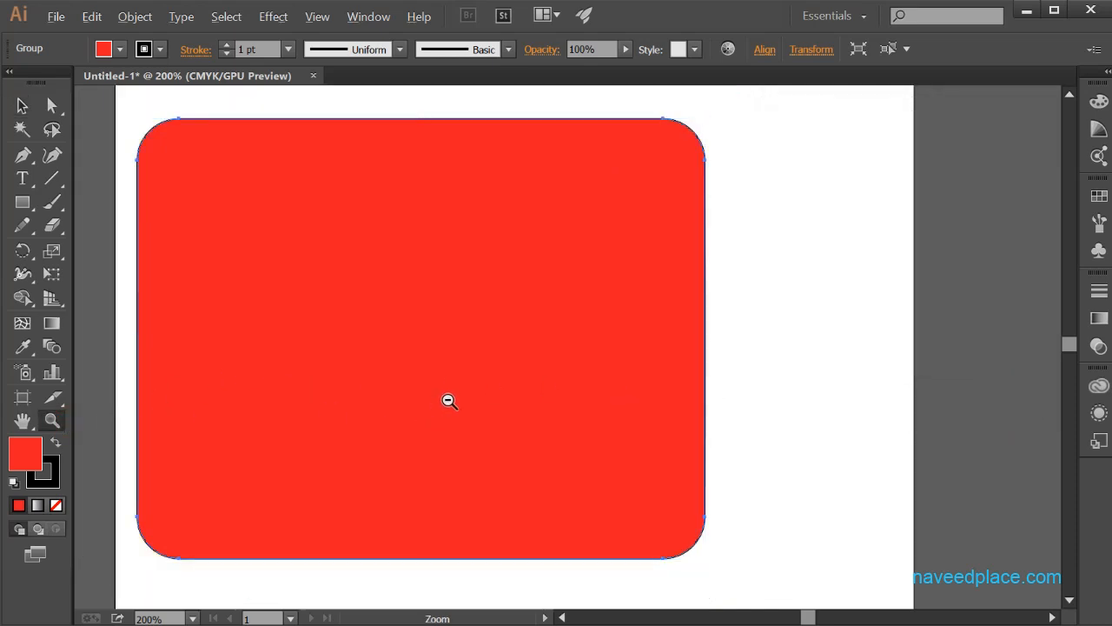
{"action": "left_click_drag", "start_coordinate": [451, 392], "coordinate": [492, 393]}
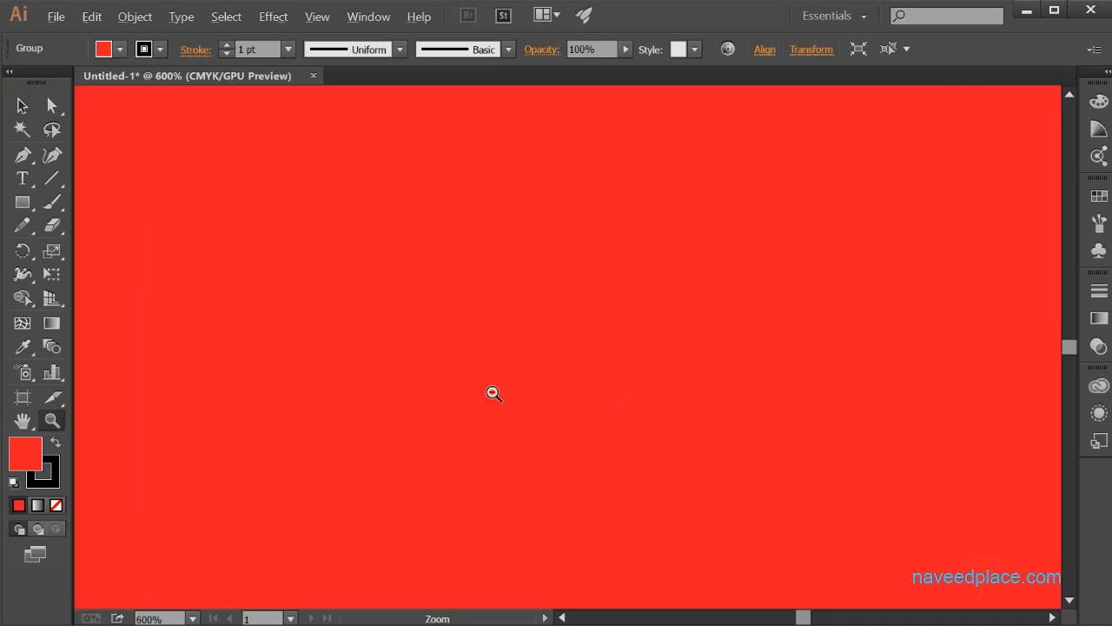
{"action": "left_click", "coordinate": [493, 393], "text": "alt"}
{"action": "left_click", "coordinate": [493, 393], "text": "alt"}
{"action": "left_click", "coordinate": [492, 393], "text": "alt"}
{"action": "left_click", "coordinate": [492, 392], "text": "alt"}
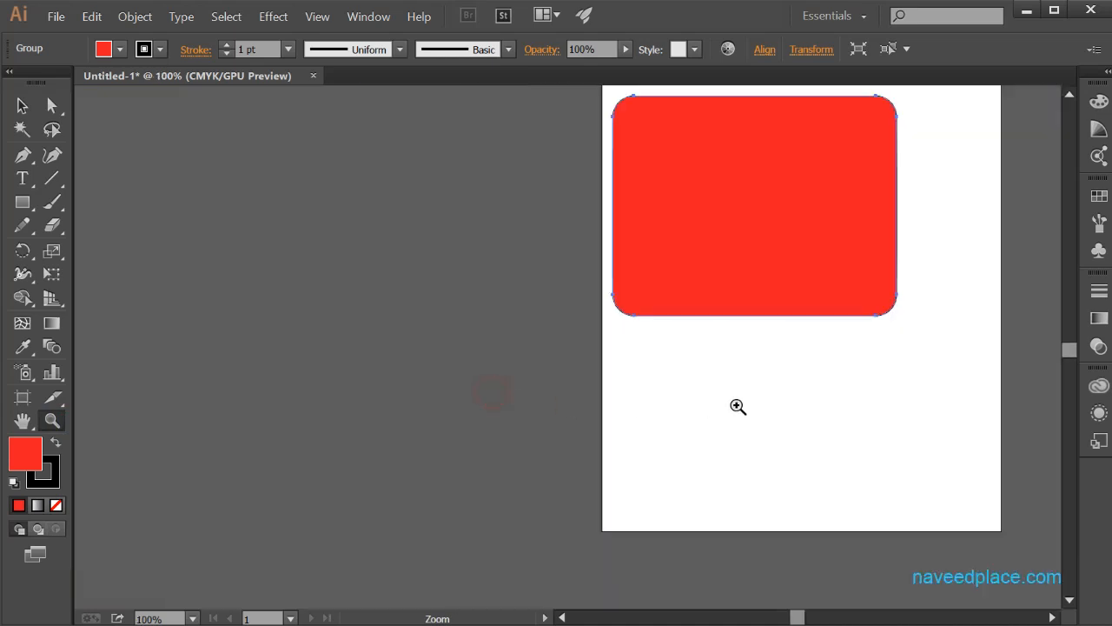
{"action": "left_click_drag", "start_coordinate": [807, 404], "coordinate": [527, 504]}
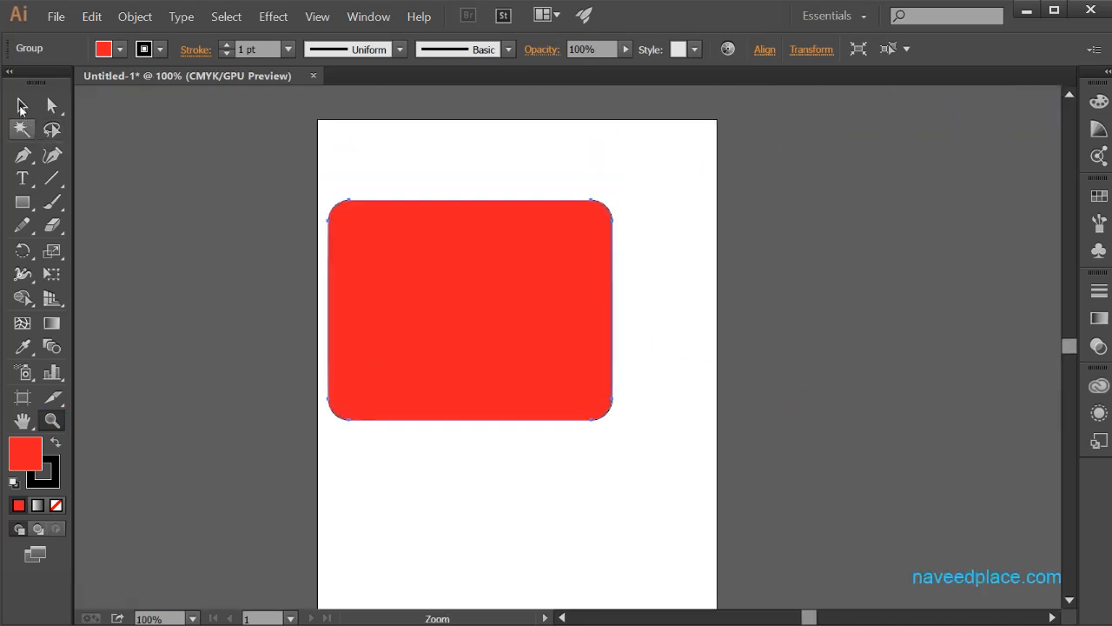
{"action": "left_click", "coordinate": [22, 105]}
{"action": "left_click", "coordinate": [273, 17]}
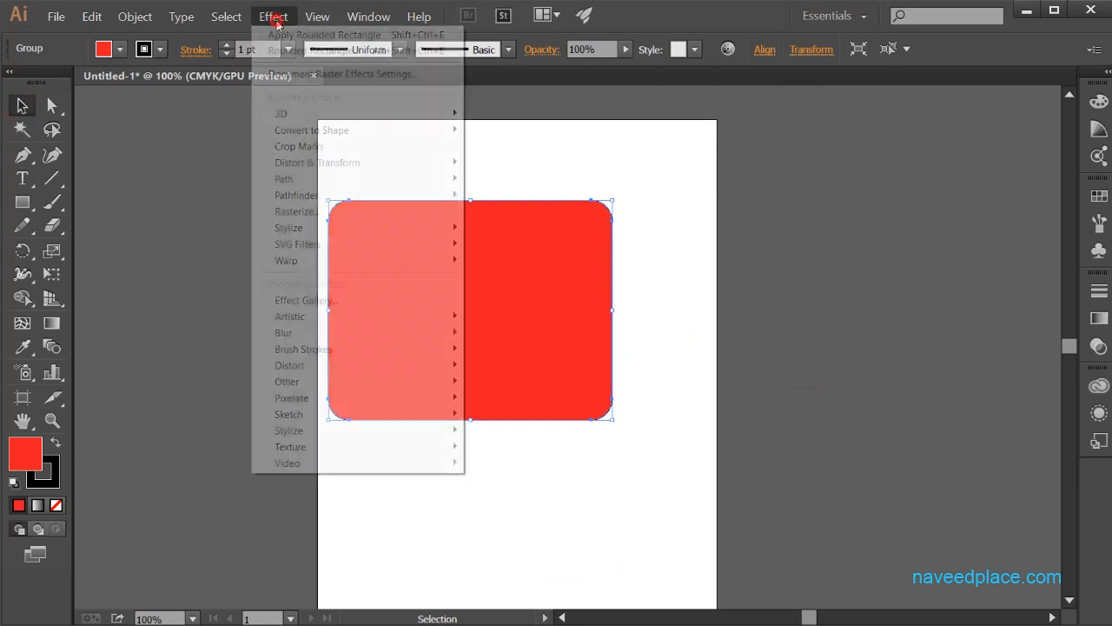
{"action": "mouse_move", "coordinate": [285, 133]}
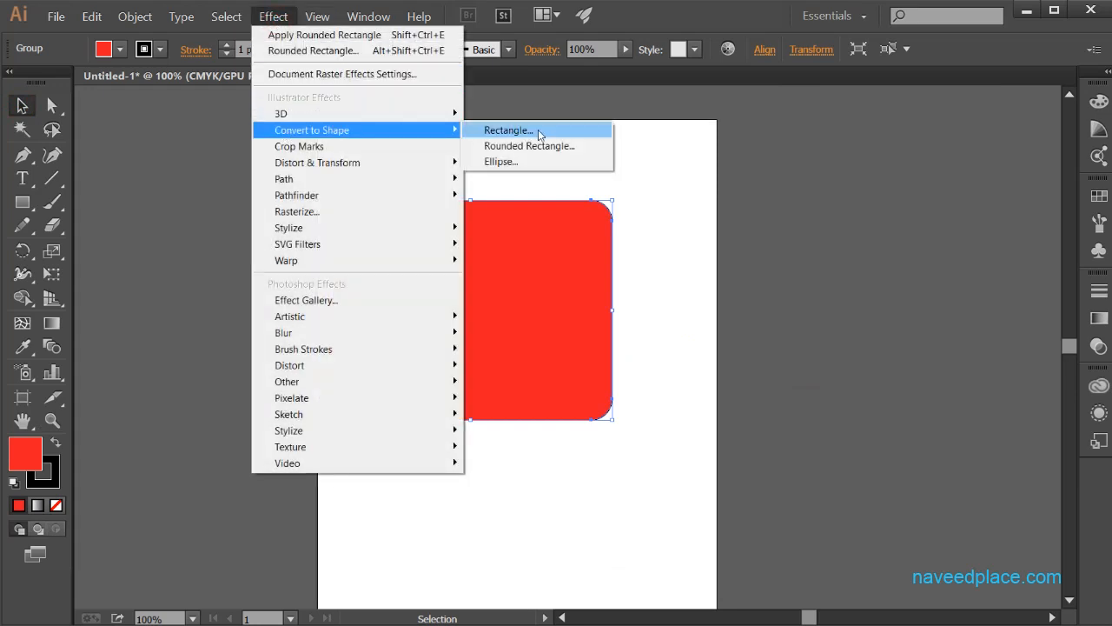
{"action": "left_click", "coordinate": [541, 162]}
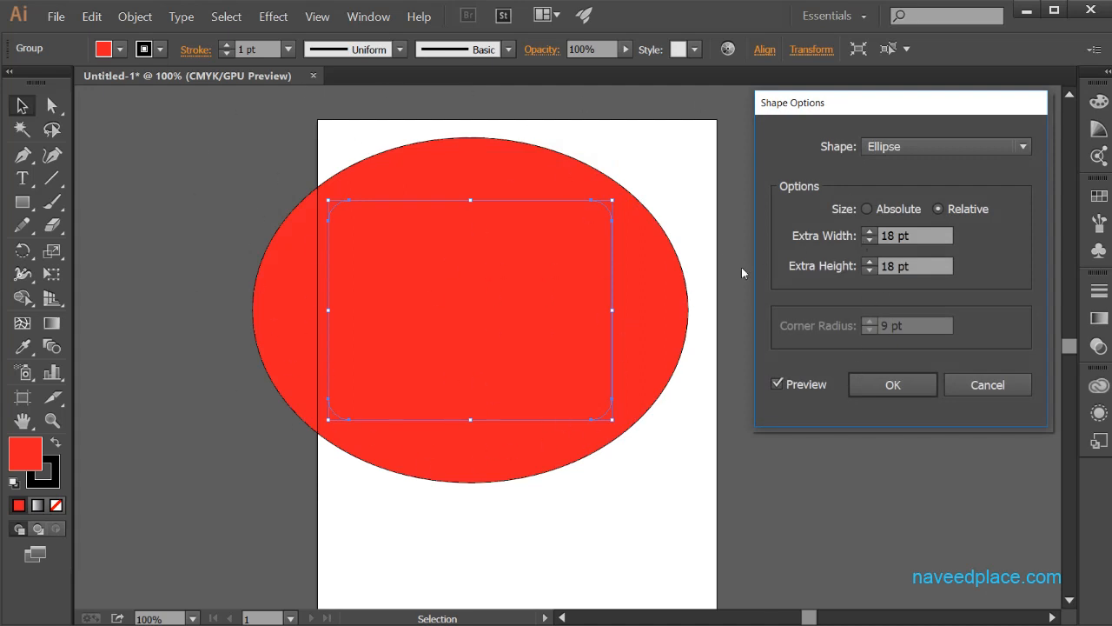
- Reduce the ellipse's relative extra width to -29 pt
{"action": "left_click", "coordinate": [870, 242]}
{"action": "left_click", "coordinate": [870, 242]}
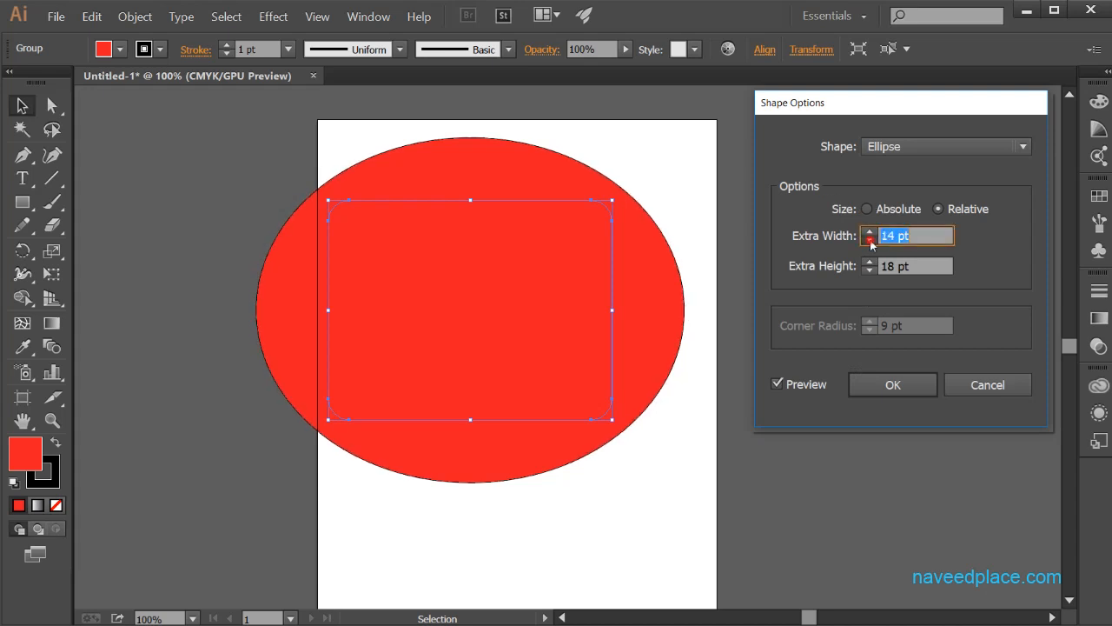
{"action": "left_click", "coordinate": [870, 241]}
{"action": "left_click", "coordinate": [871, 242]}
{"action": "left_click", "coordinate": [871, 243]}
{"action": "left_click", "coordinate": [871, 242]}
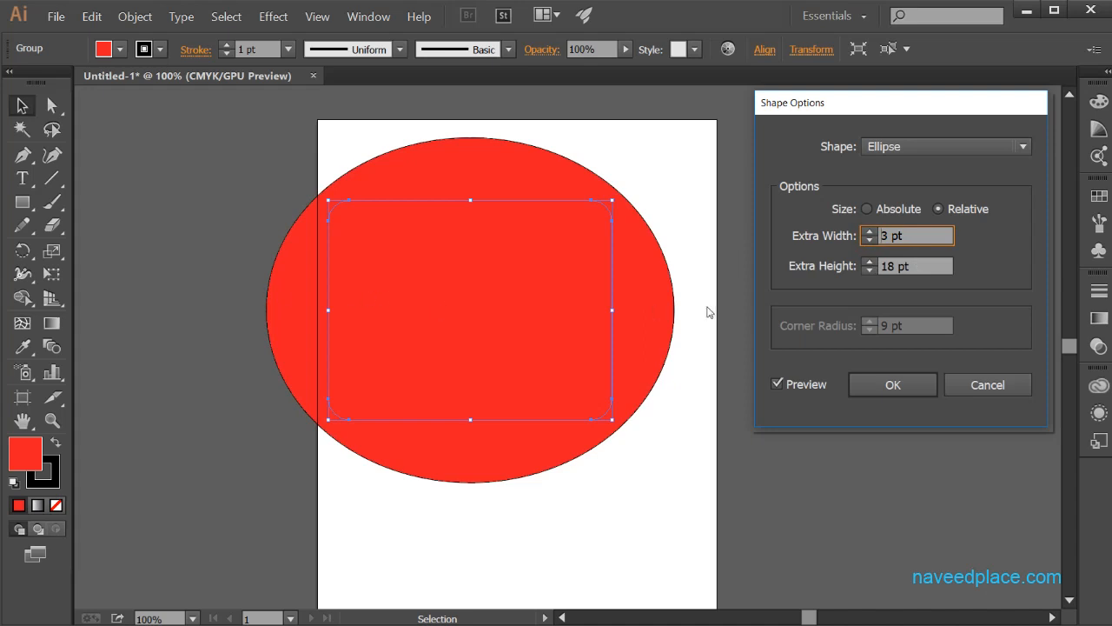
{"action": "left_click", "coordinate": [871, 243]}
{"action": "left_click", "coordinate": [871, 242]}
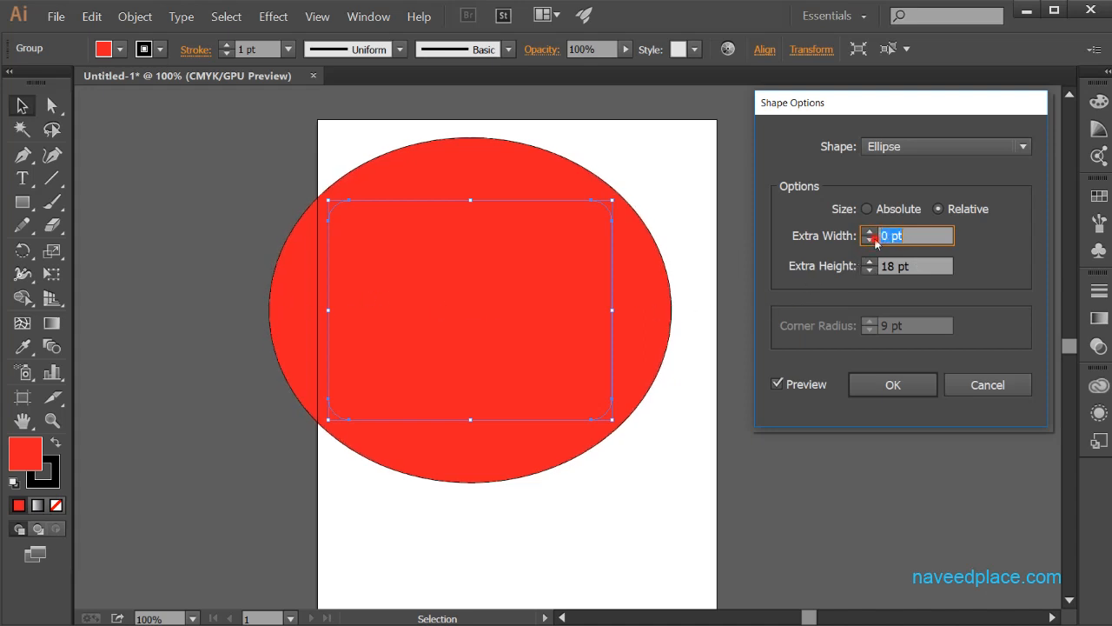
{"action": "left_click", "coordinate": [871, 243]}
{"action": "left_click", "coordinate": [875, 243]}
{"action": "left_click", "coordinate": [875, 243]}
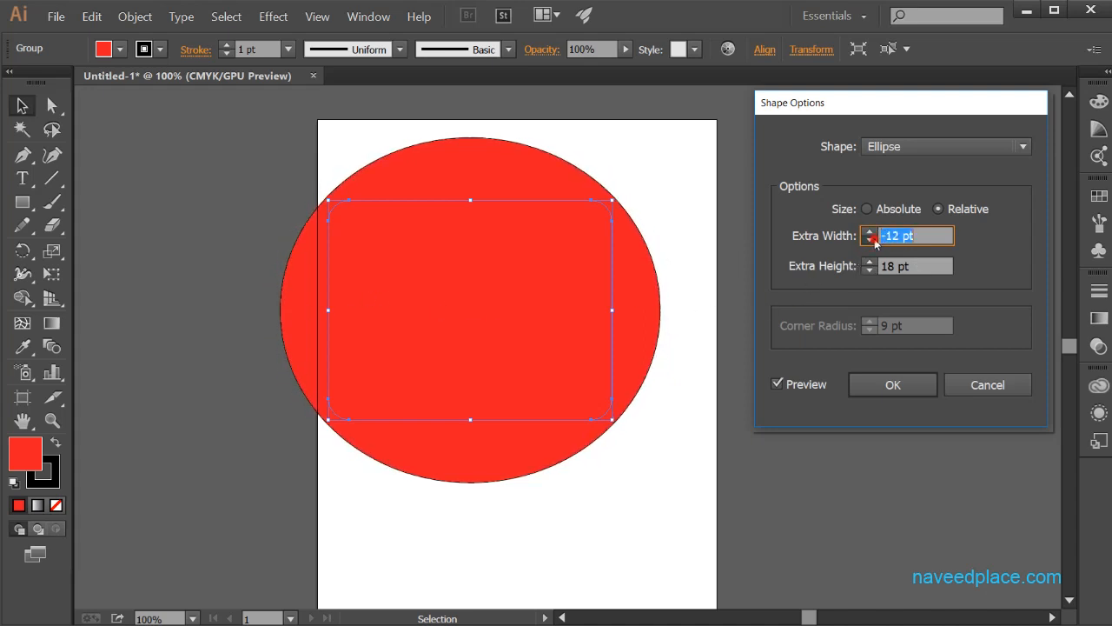
{"action": "left_click", "coordinate": [875, 243]}
{"action": "left_click", "coordinate": [875, 243]}
{"action": "left_click", "coordinate": [875, 244]}
{"action": "left_click", "coordinate": [875, 243]}
{"action": "left_click", "coordinate": [875, 243]}
{"action": "left_click", "coordinate": [875, 244]}
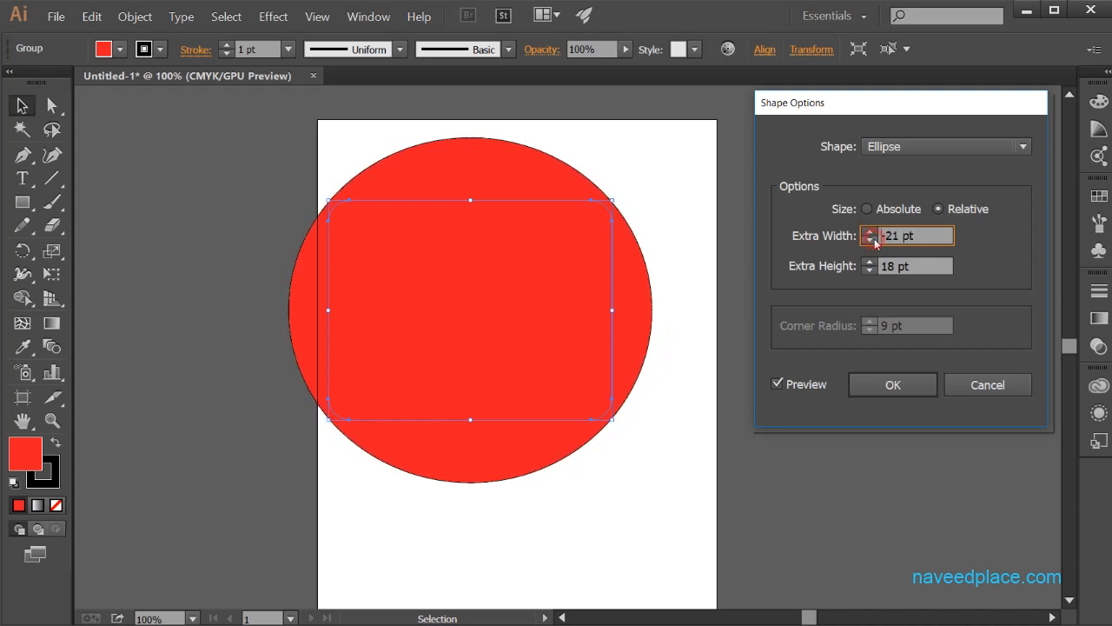
{"action": "left_click", "coordinate": [875, 243]}
{"action": "left_click", "coordinate": [875, 243]}
{"action": "left_click", "coordinate": [875, 243]}
{"action": "left_click", "coordinate": [875, 244]}
{"action": "left_click", "coordinate": [875, 243]}
{"action": "left_click", "coordinate": [875, 243]}
{"action": "left_click", "coordinate": [875, 243]}
{"action": "left_click", "coordinate": [875, 243]}
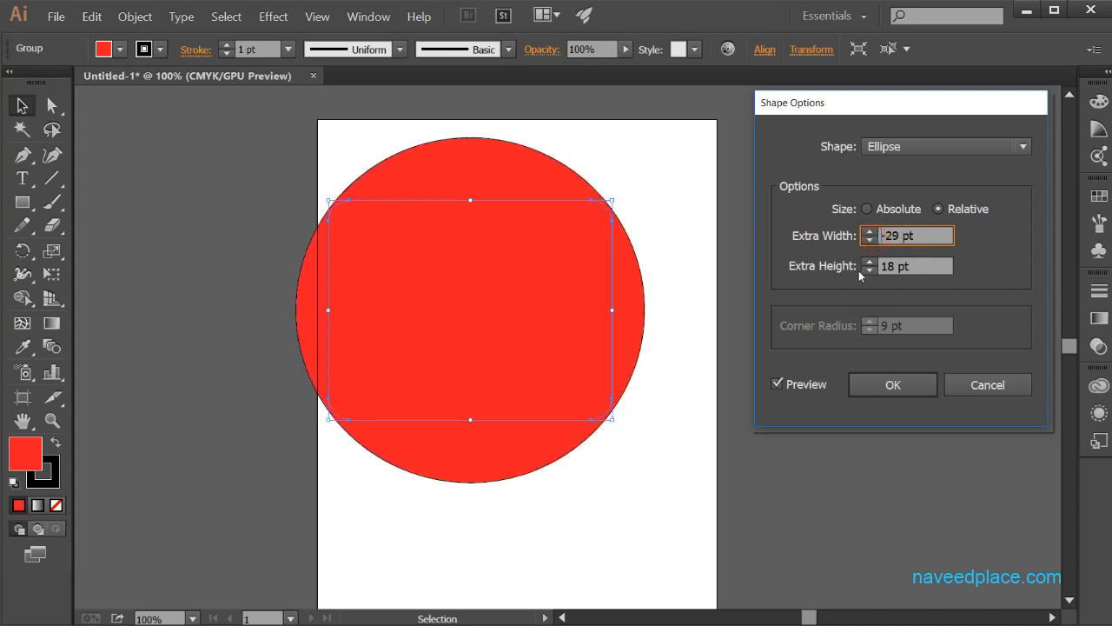
- Reduce the ellipse's relative extra height to -4 pt and apply the effect
{"action": "left_click", "coordinate": [872, 270]}
{"action": "left_click", "coordinate": [872, 270]}
{"action": "left_click", "coordinate": [873, 270]}
{"action": "left_click", "coordinate": [872, 271]}
{"action": "left_click", "coordinate": [873, 270]}
{"action": "left_click", "coordinate": [872, 270]}
{"action": "left_click", "coordinate": [872, 270]}
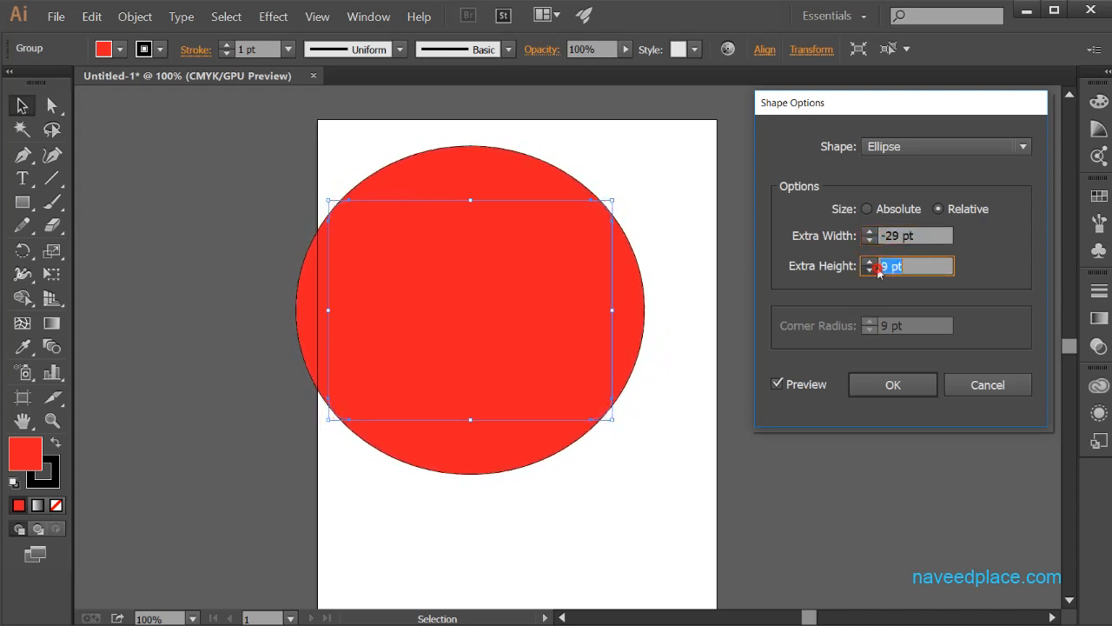
{"action": "left_click", "coordinate": [873, 270]}
{"action": "left_click", "coordinate": [873, 270]}
{"action": "left_click", "coordinate": [872, 270]}
{"action": "left_click", "coordinate": [872, 270]}
{"action": "left_click", "coordinate": [872, 270]}
{"action": "left_click", "coordinate": [872, 271]}
{"action": "left_click", "coordinate": [873, 271]}
{"action": "left_click", "coordinate": [873, 270]}
{"action": "left_click", "coordinate": [872, 270]}
{"action": "left_click", "coordinate": [872, 271]}
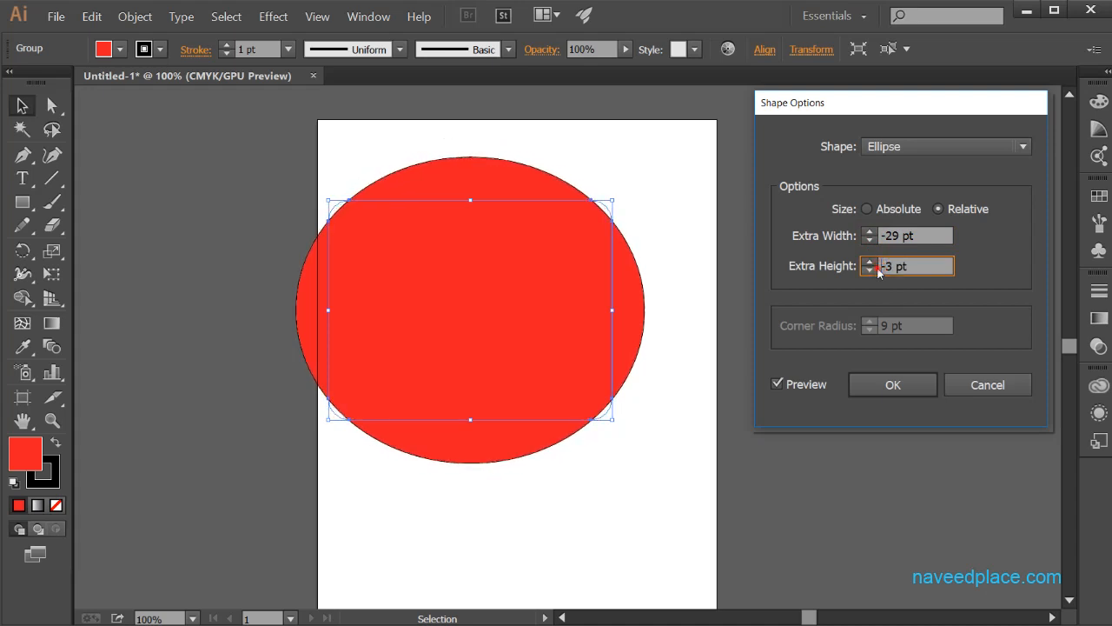
{"action": "left_click", "coordinate": [872, 270]}
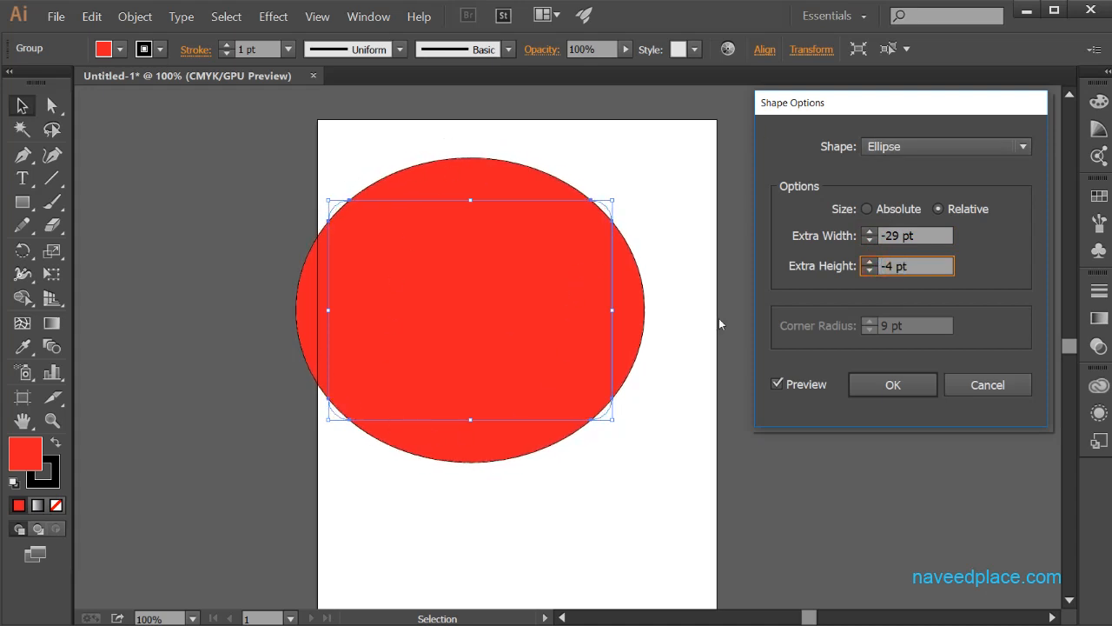
{"action": "left_click", "coordinate": [851, 387]}
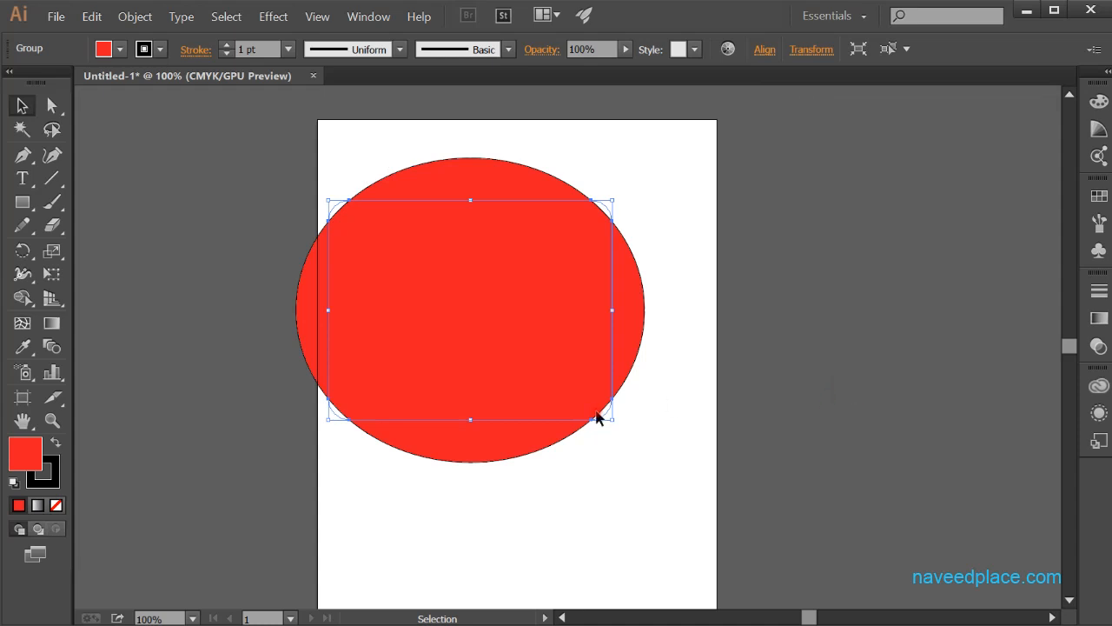
- Expand the appearance of the red ellipse and deselect it
{"action": "left_click", "coordinate": [669, 452]}
{"action": "left_click", "coordinate": [445, 319]}
{"action": "left_click", "coordinate": [135, 18]}
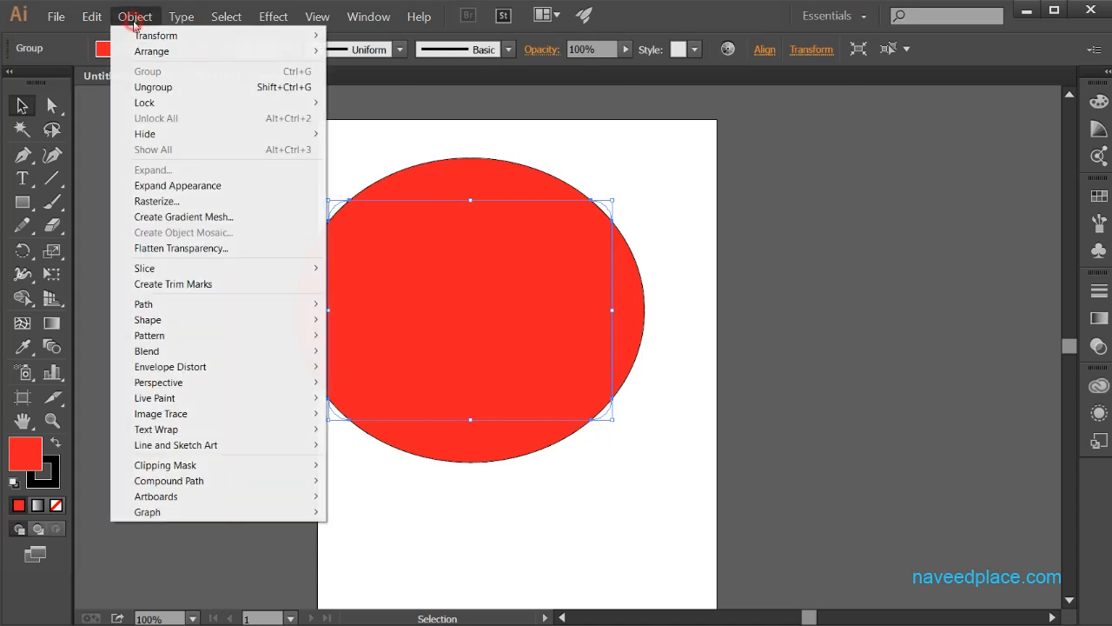
{"action": "left_click", "coordinate": [165, 186]}
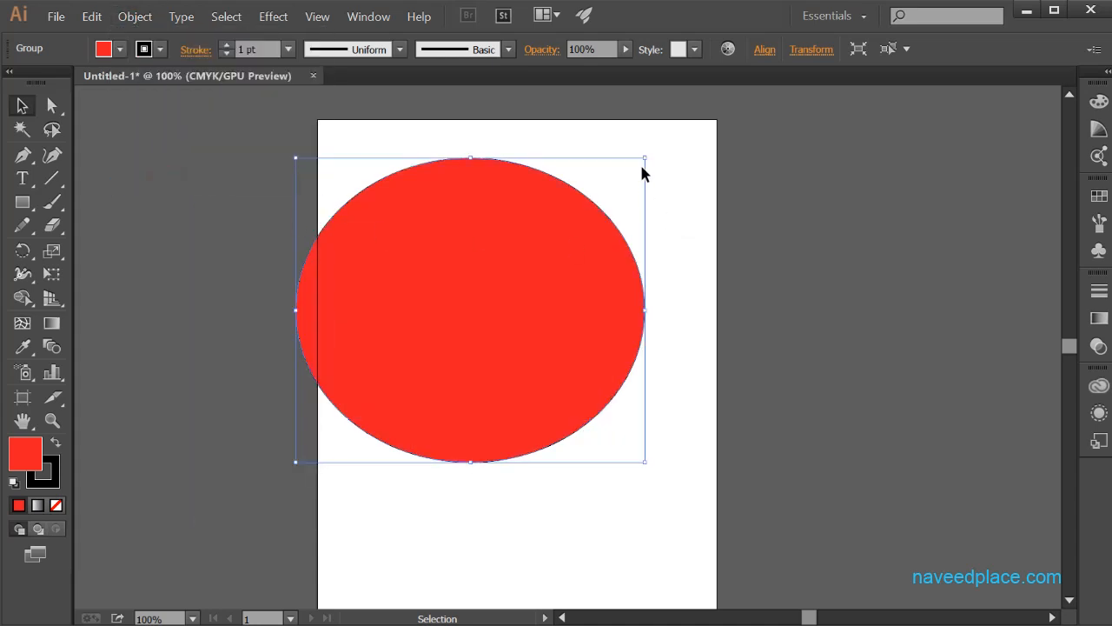
{"action": "left_click", "coordinate": [646, 461]}
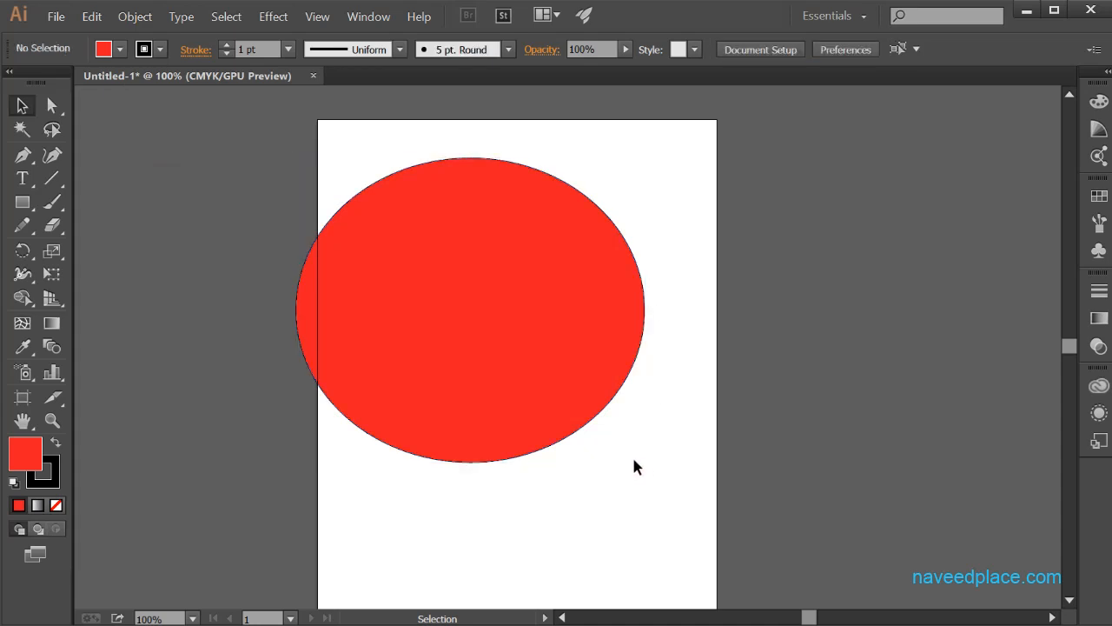
- Select the expanded ellipse and scale it down slightly from its lower-right corner, keeping its upper-left corner fixed
{"action": "left_click", "coordinate": [540, 363]}
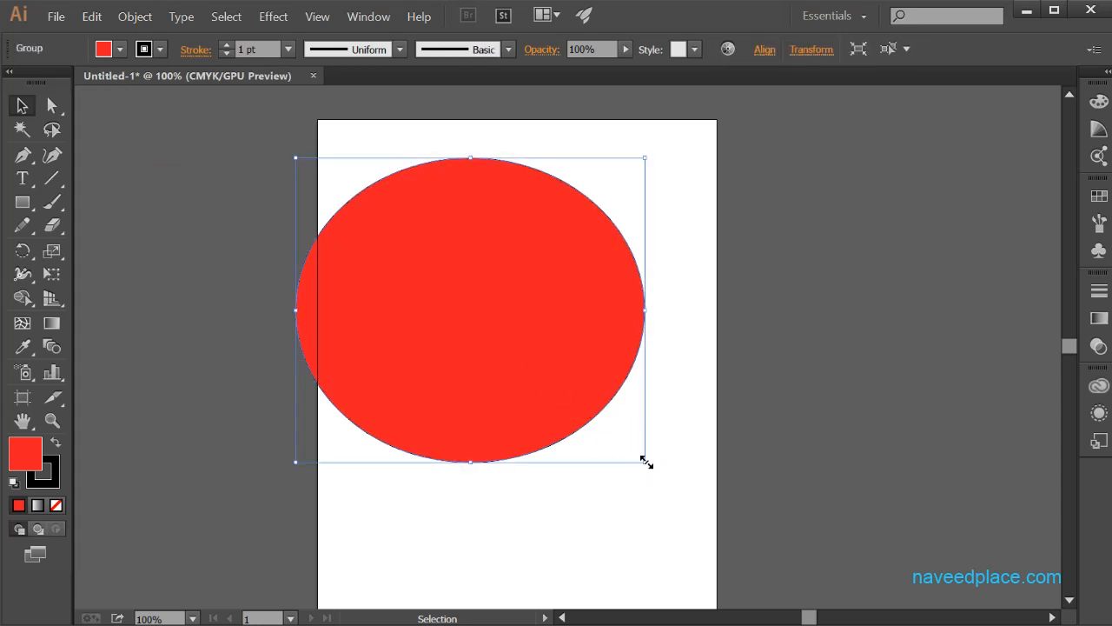
{"action": "left_click_drag", "start_coordinate": [645, 461], "coordinate": [608, 431]}
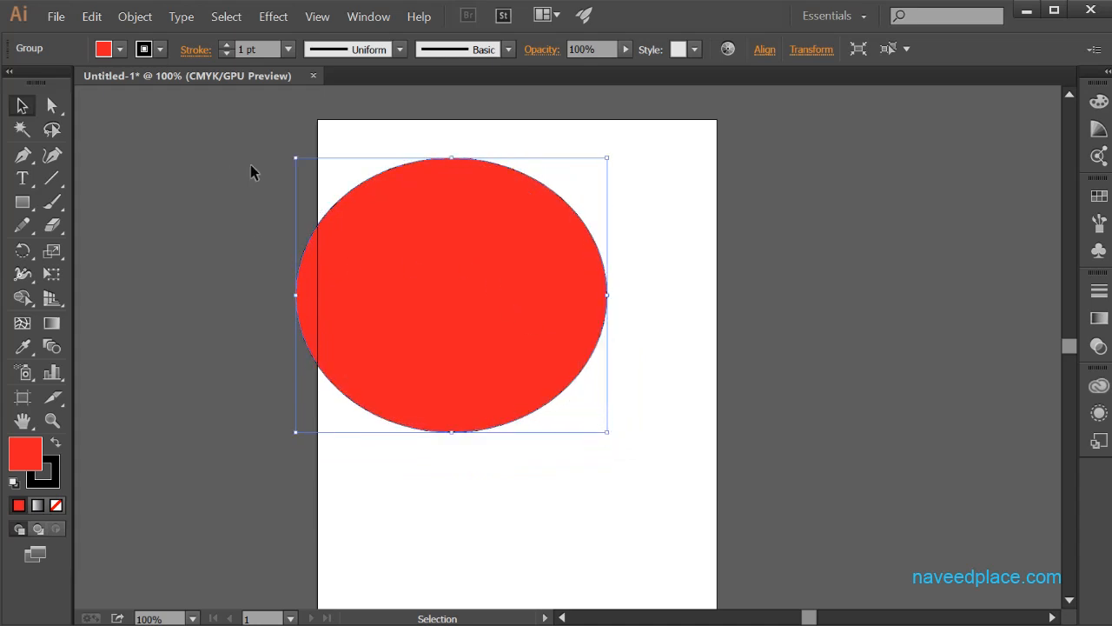
- Show the Convert to Shape effects available for the resized ellipse
{"action": "left_click", "coordinate": [273, 17]}
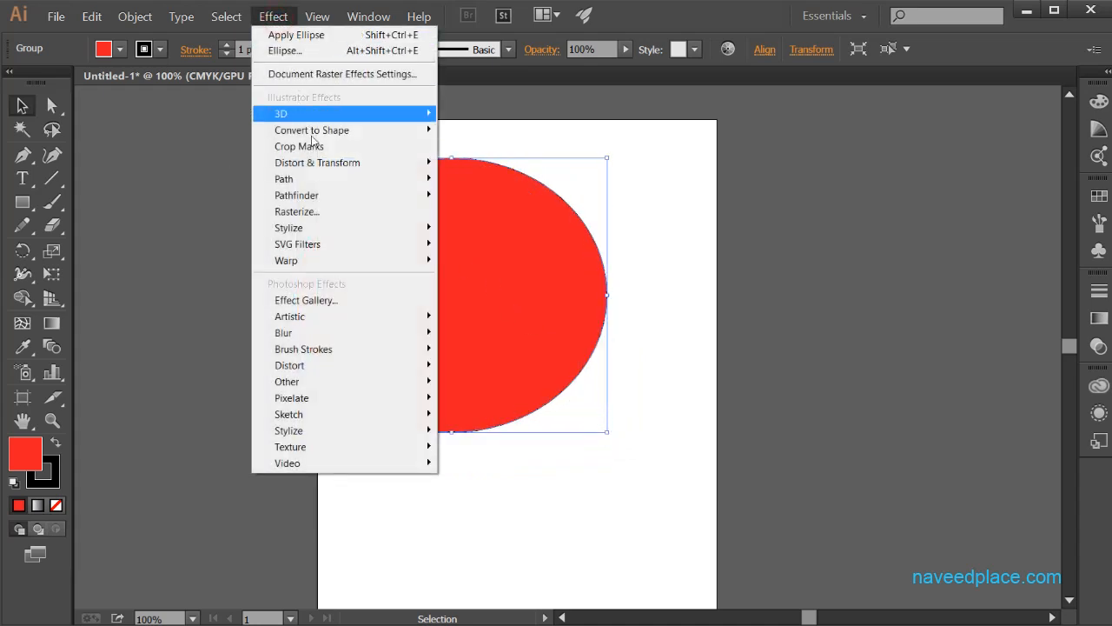
{"action": "mouse_move", "coordinate": [322, 130]}
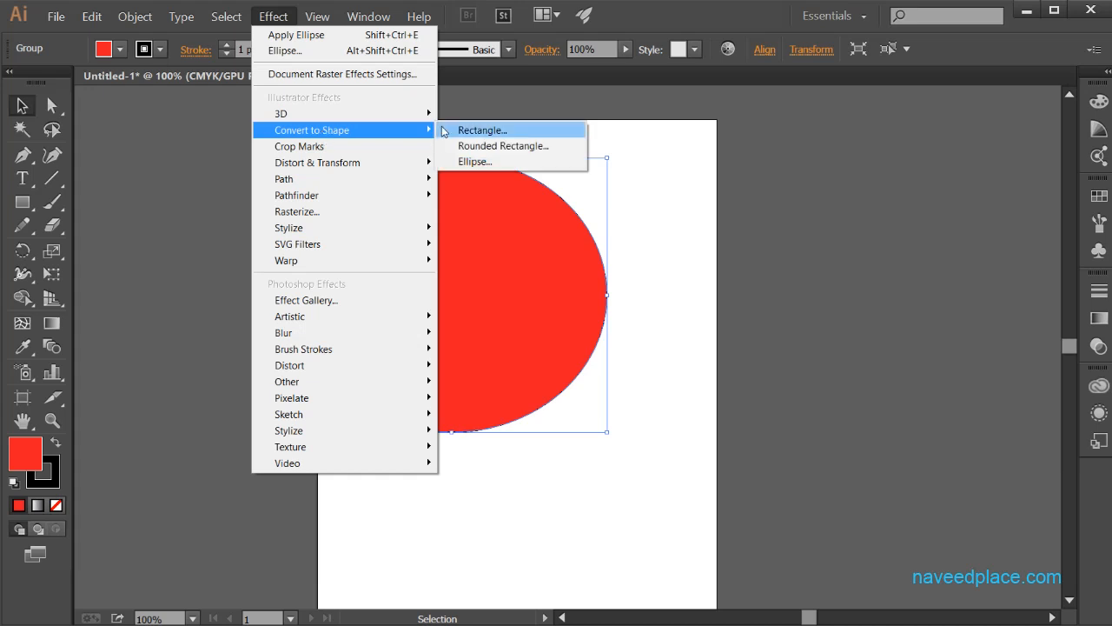